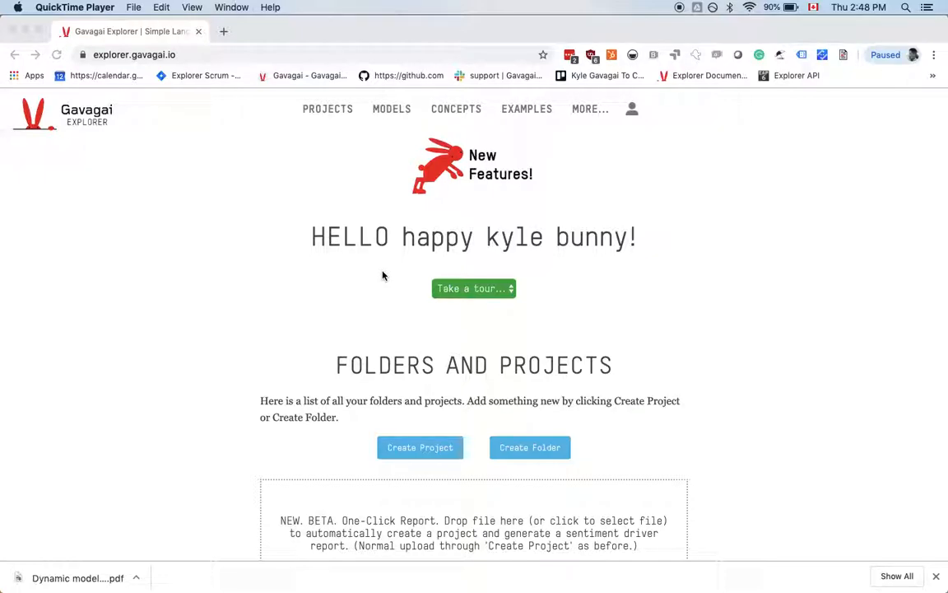
- Switch to Microsoft Excel and look through the English hotel reviews in the Hotel_Reviews_August workbook
key("super+Tab")
key("super+Tab")
key("super+Tab")
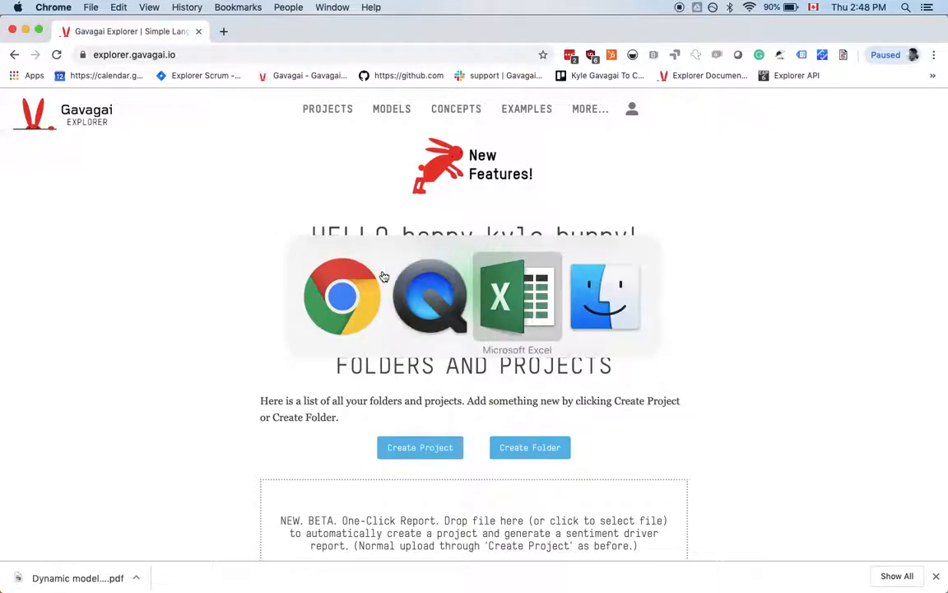
left_click_drag(345, 25, 387, 40)
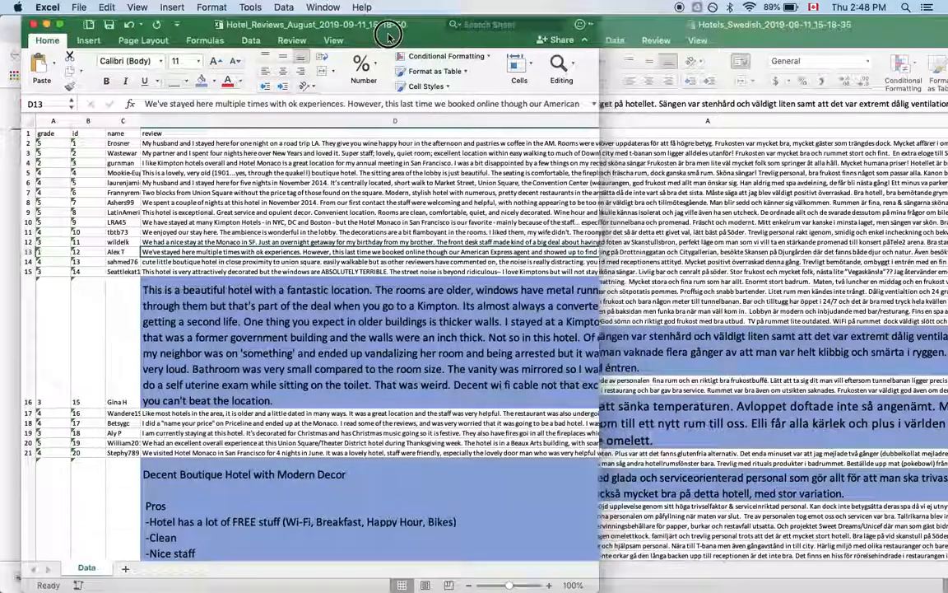
scroll(366, 334, "down", 3)
scroll(365, 334, "down", 5)
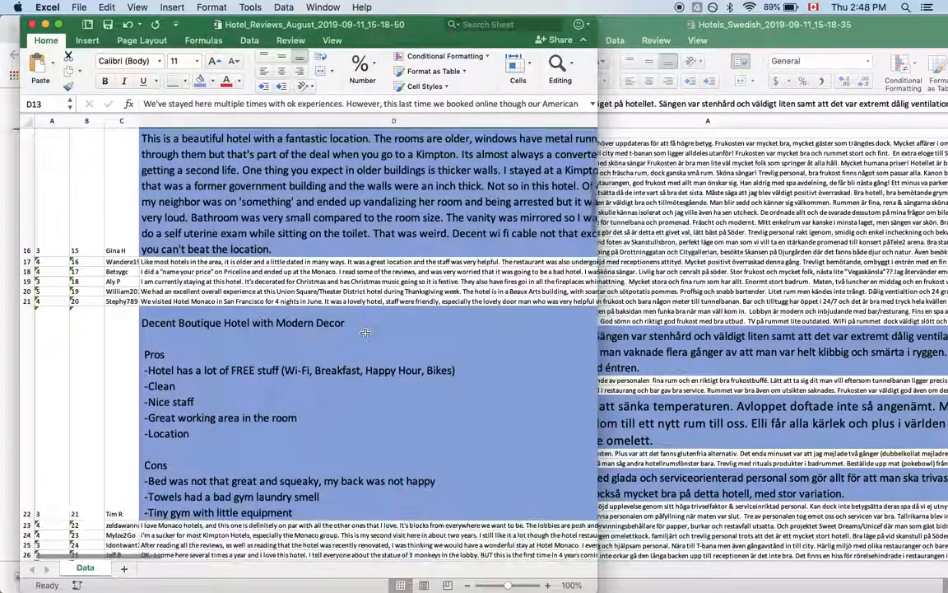
scroll(366, 334, "up", 2)
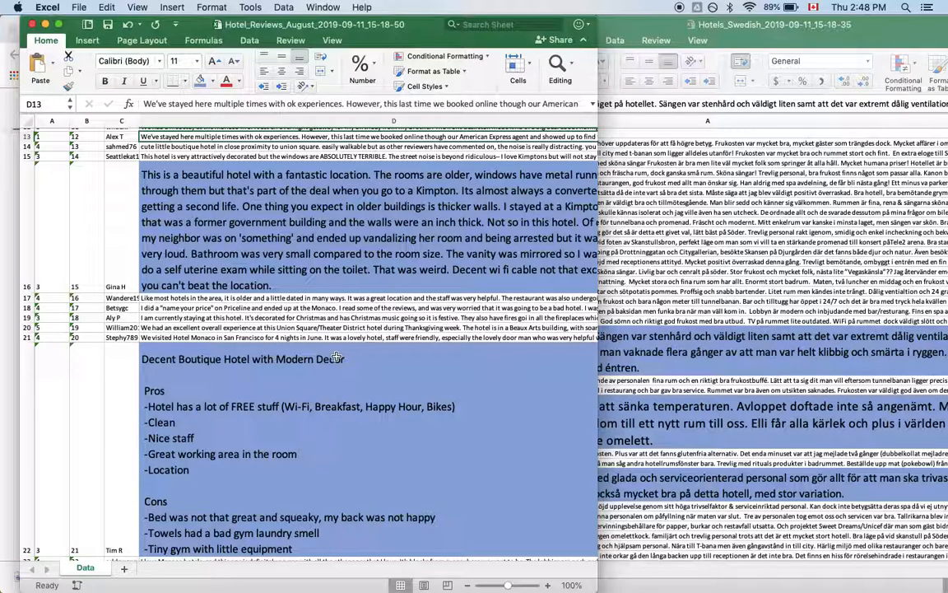
scroll(325, 356, "down", 3)
scroll(336, 355, "up", 6)
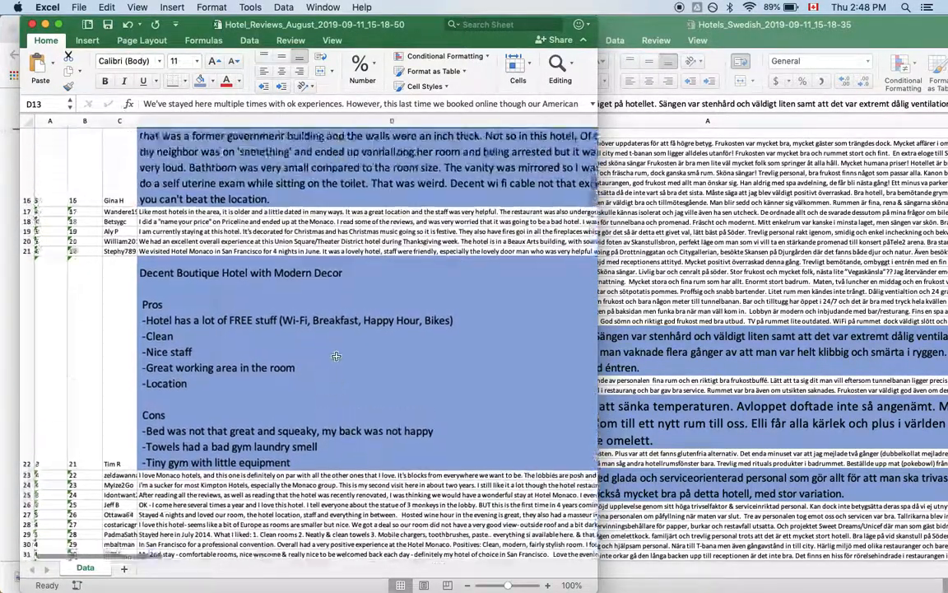
- Bring the Hotels_Swedish workbook to the front and look through its Swedish hotel reviews
left_click(634, 26)
left_click_drag(634, 26, 564, 25)
scroll(480, 175, "down", 2)
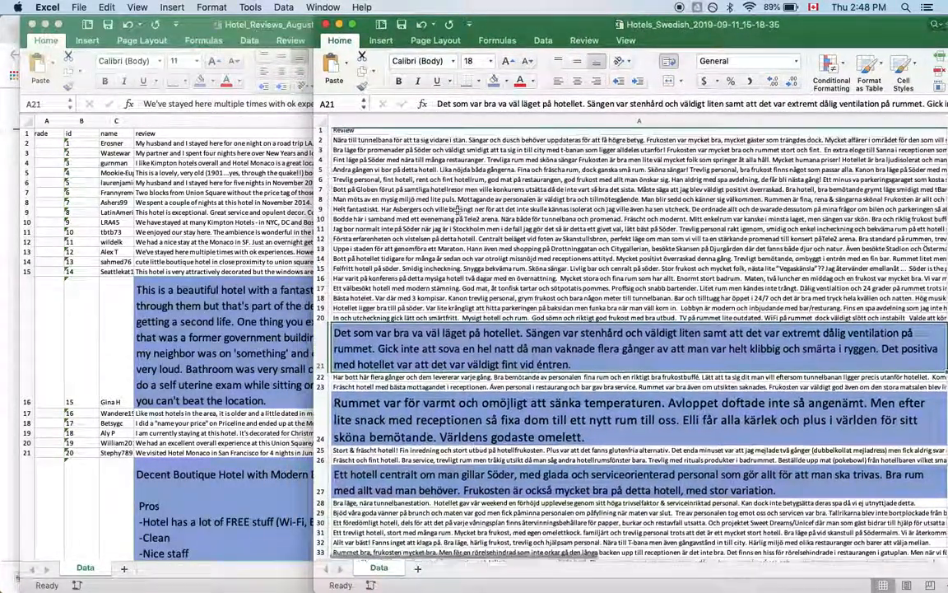
scroll(453, 210, "down", 5)
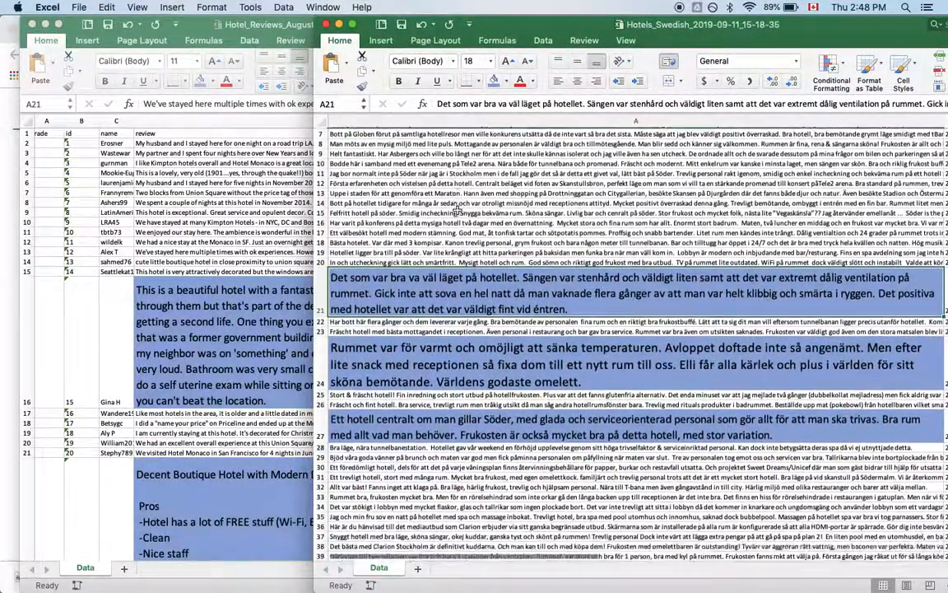
scroll(457, 210, "down", 2)
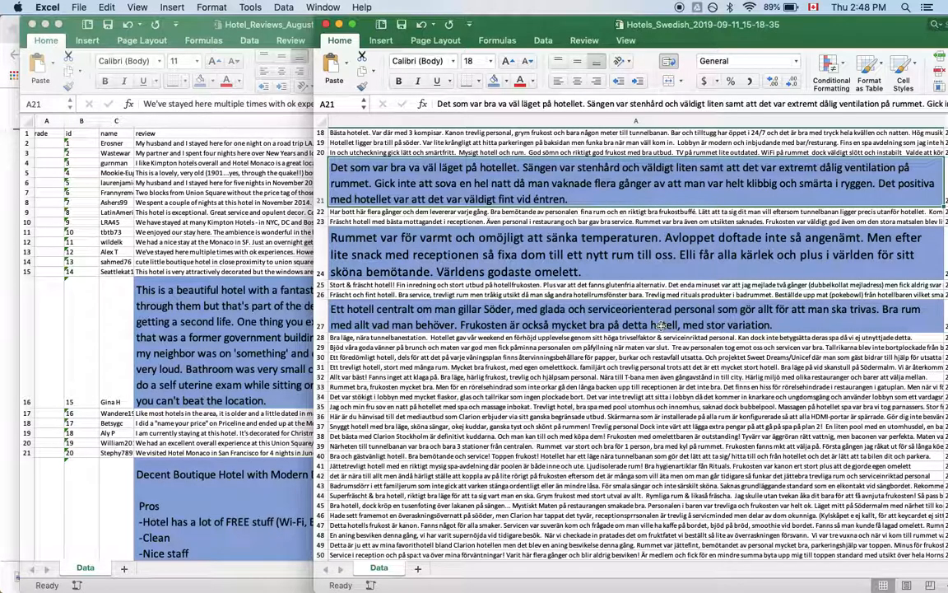
- Switch to Gavagai Explorer in Chrome and create a project from the file Hotel_Reviews_August_2019-09-11_15-18-50.xlsx on the Desktop
key("super+Tab")
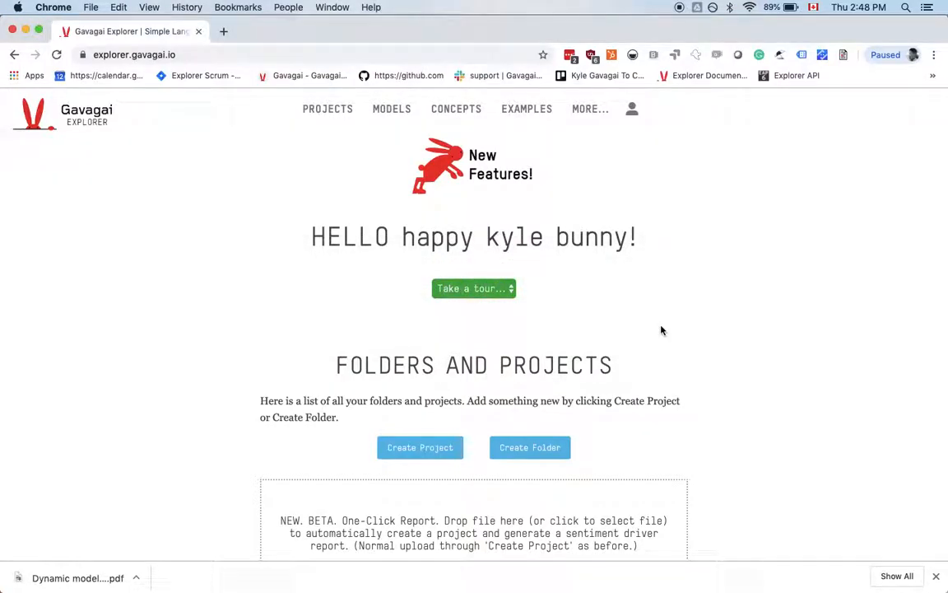
left_click(423, 451)
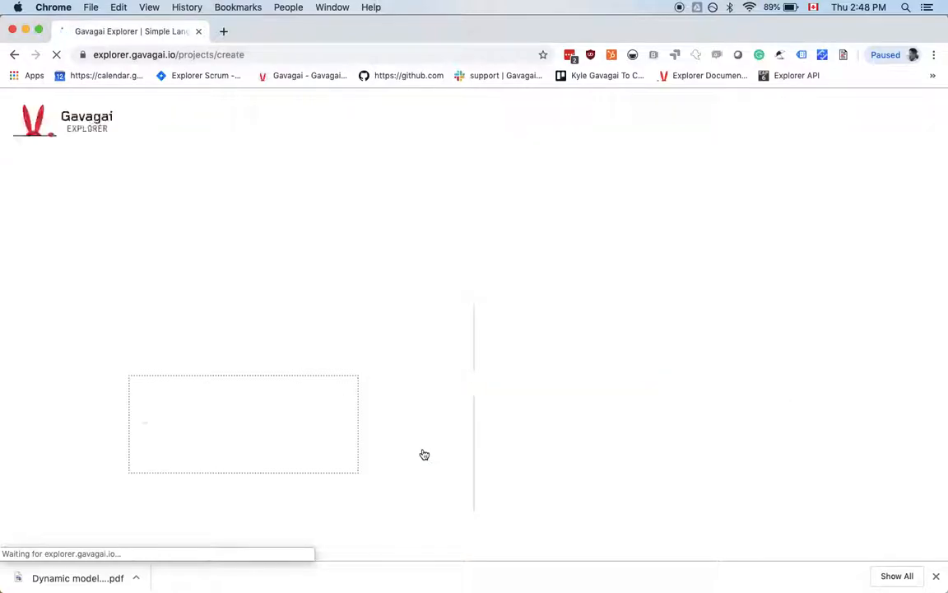
left_click(302, 433)
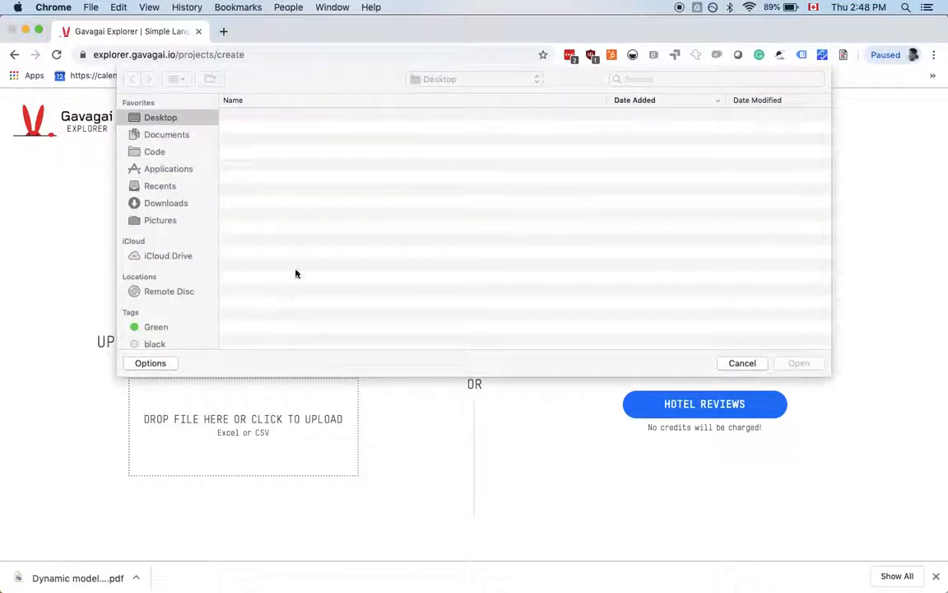
double_click(321, 116)
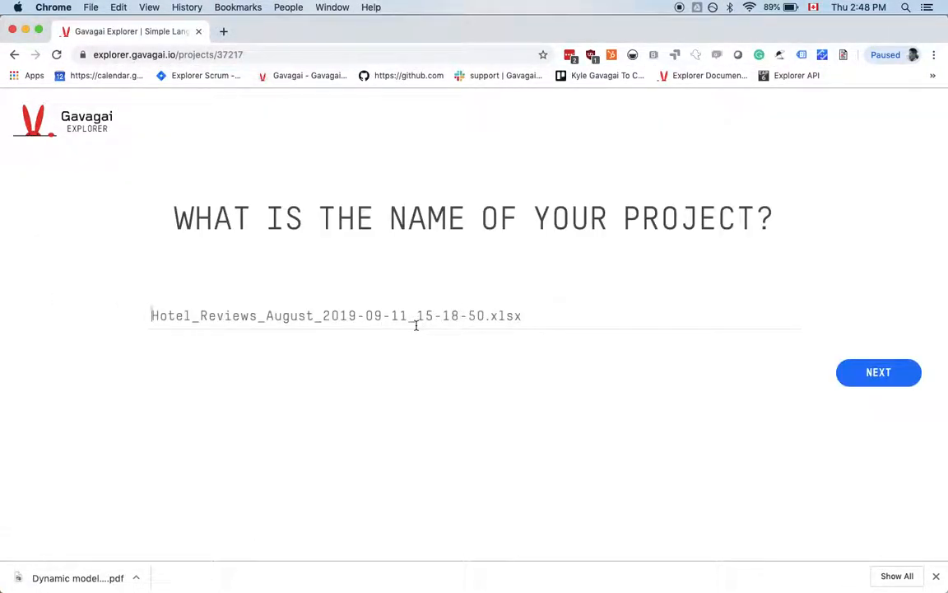
- Name the project "English Reviews" and continue to the exploration setup
key("super+a")
key("BackSpace")
type("English")
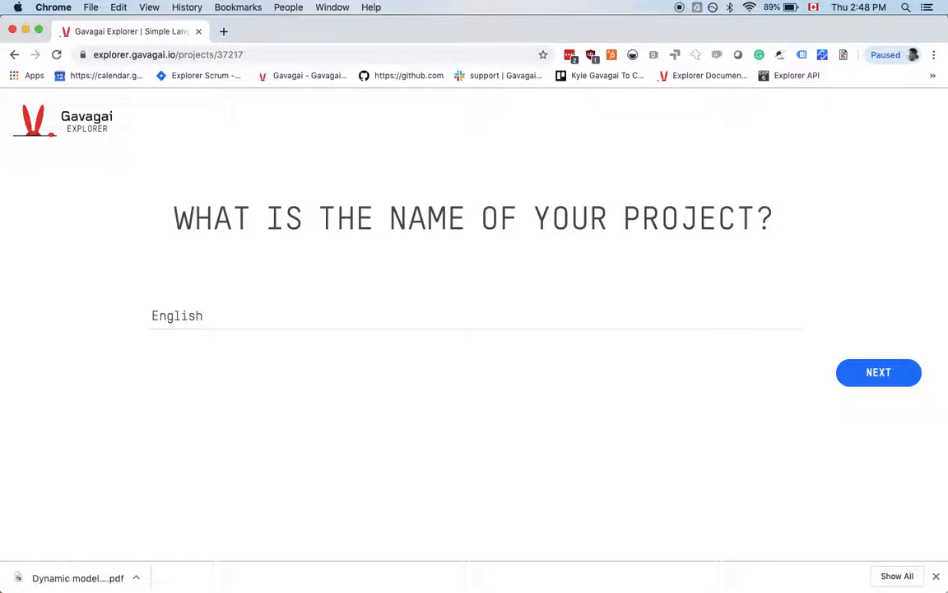
type(" Reviews")
left_click(867, 373)
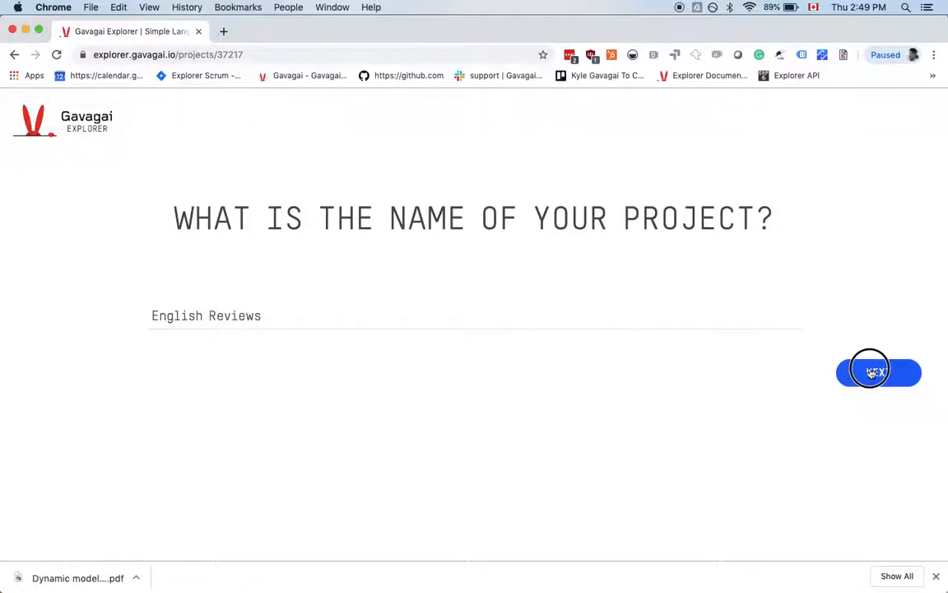
- Explore the project using the review column with English as the language, and open the results in Advanced Modelling
left_click(404, 354)
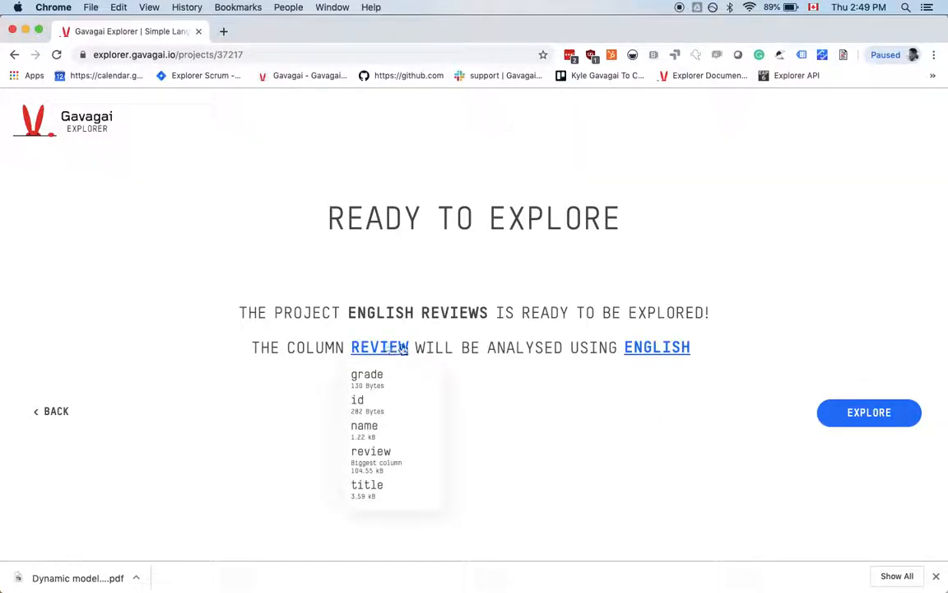
left_click(636, 349)
left_click(637, 353)
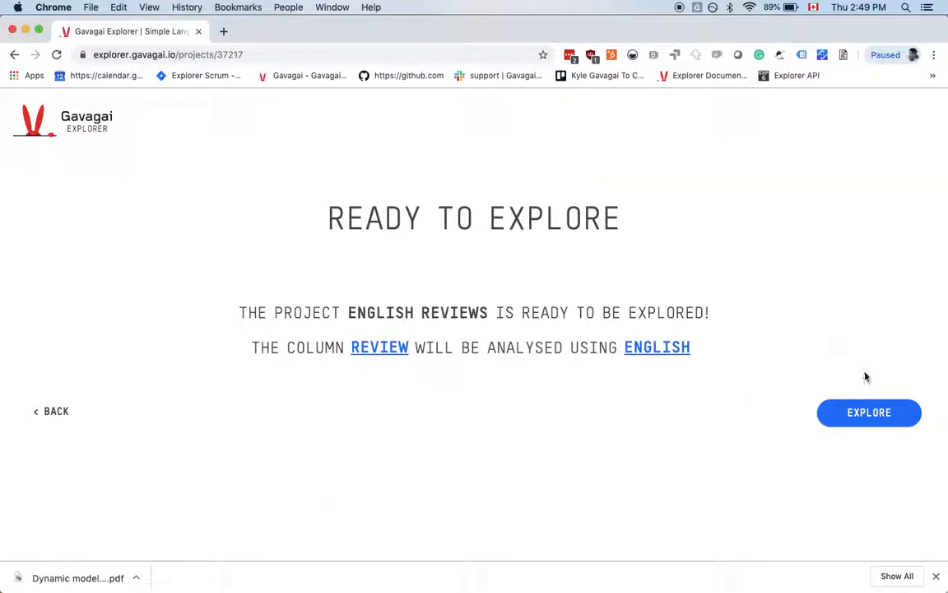
left_click(871, 416)
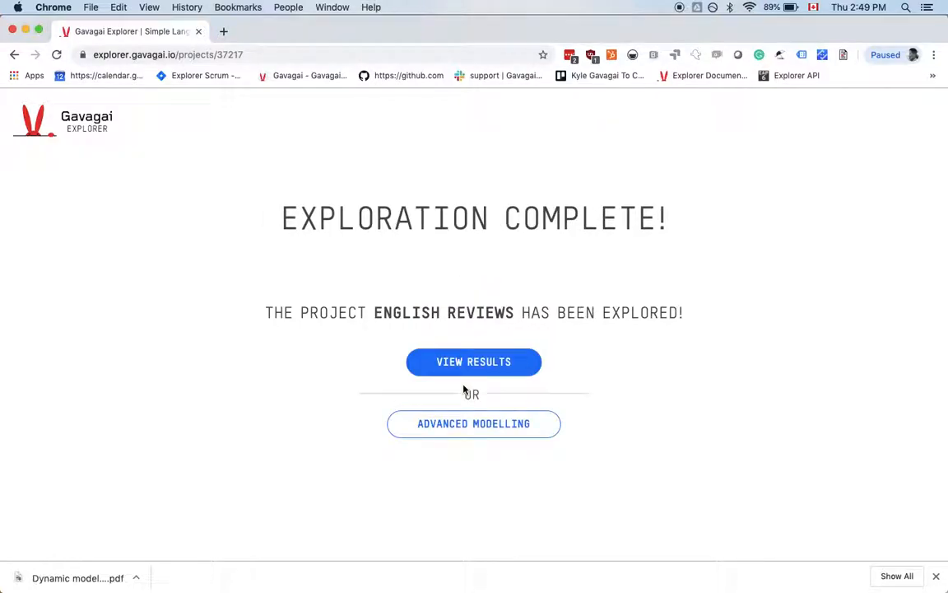
left_click(463, 425)
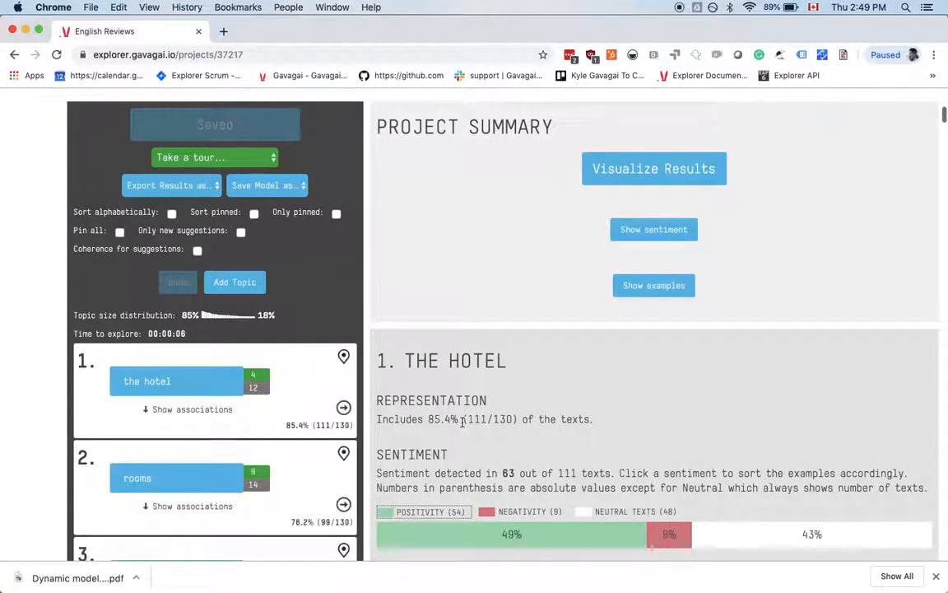
- Add the suggested terms "quiet room", "two rooms" and "small room" to the "rooms" topic
scroll(321, 397, "down", 5)
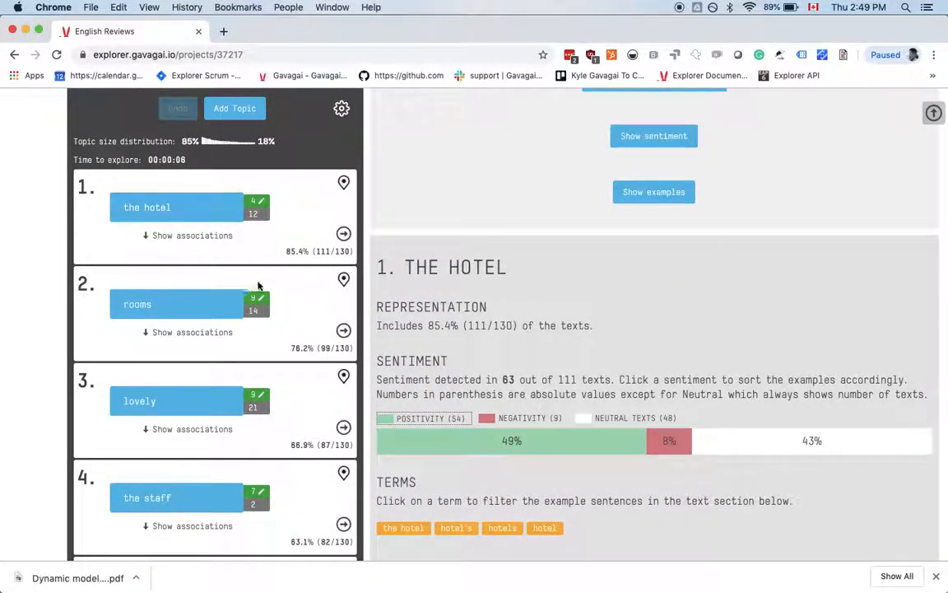
scroll(283, 303, "down", 1)
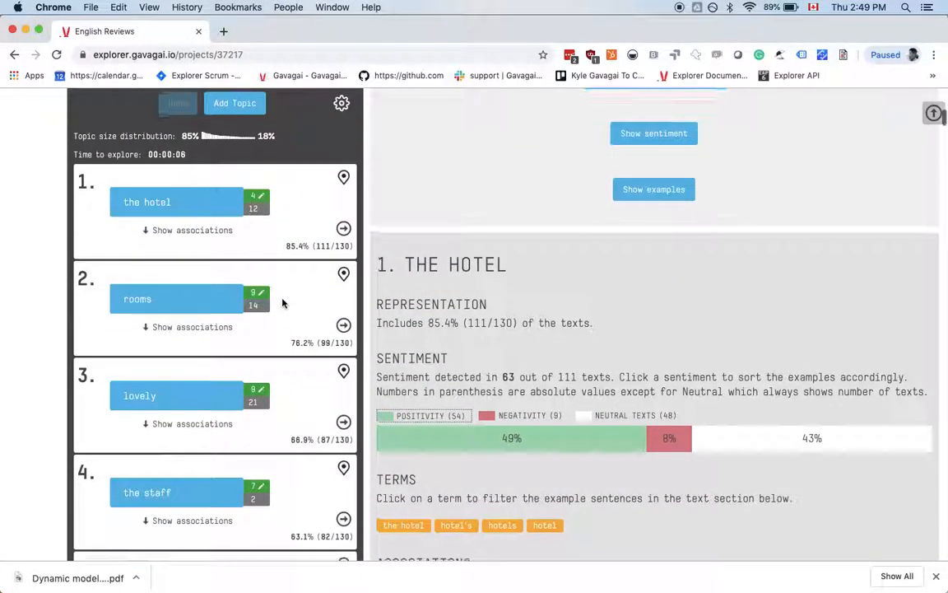
scroll(283, 303, "down", 2)
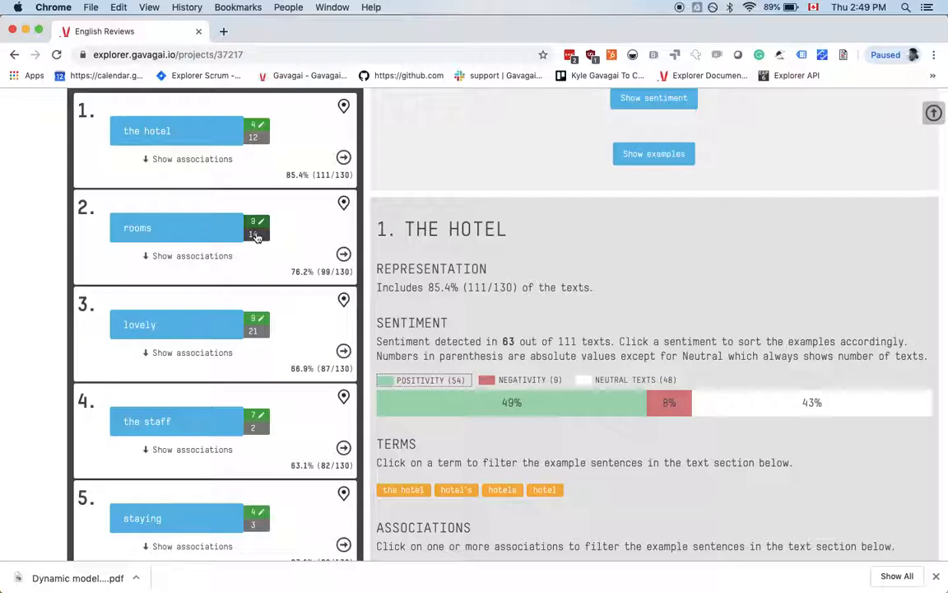
left_click(255, 236)
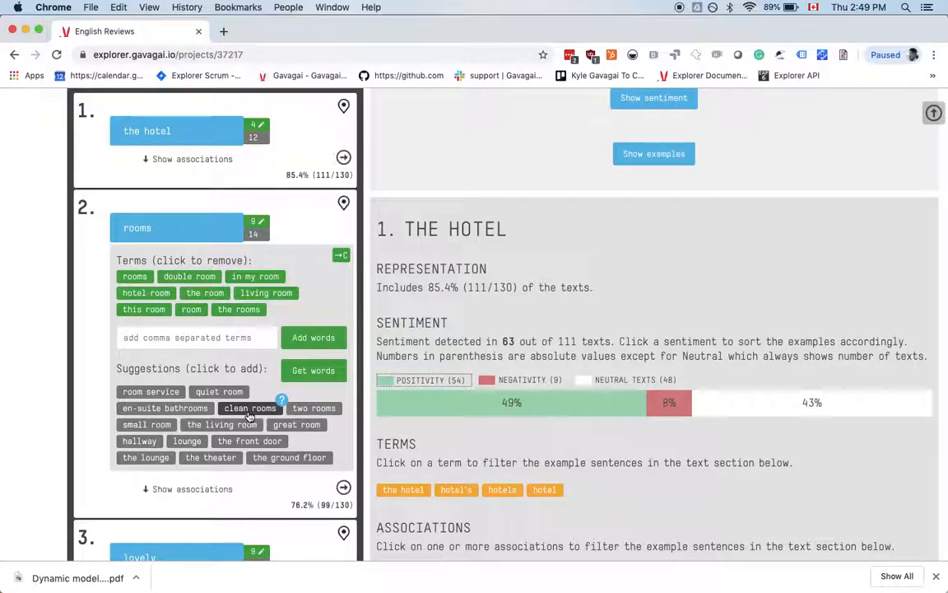
left_click(219, 391)
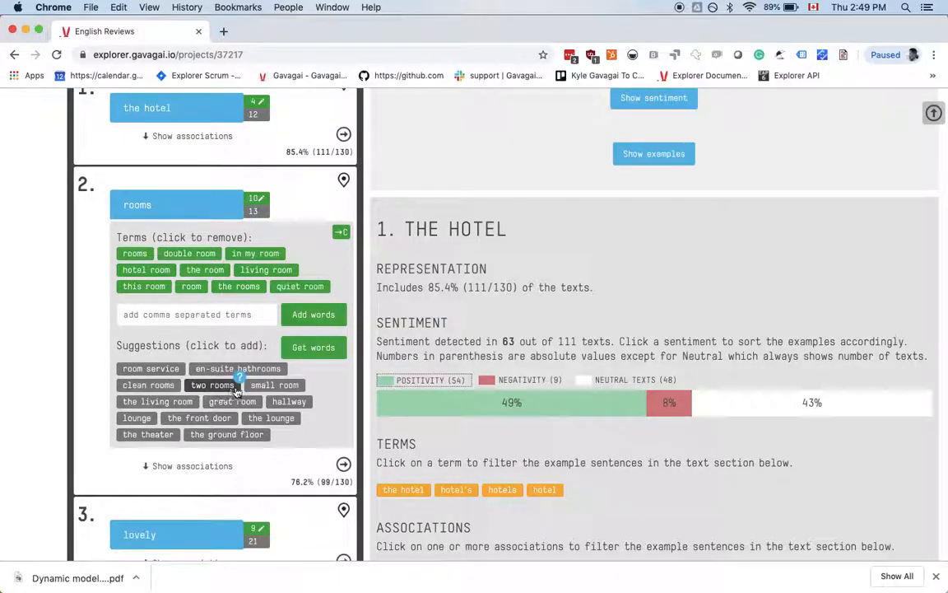
left_click(215, 385)
left_click(199, 402)
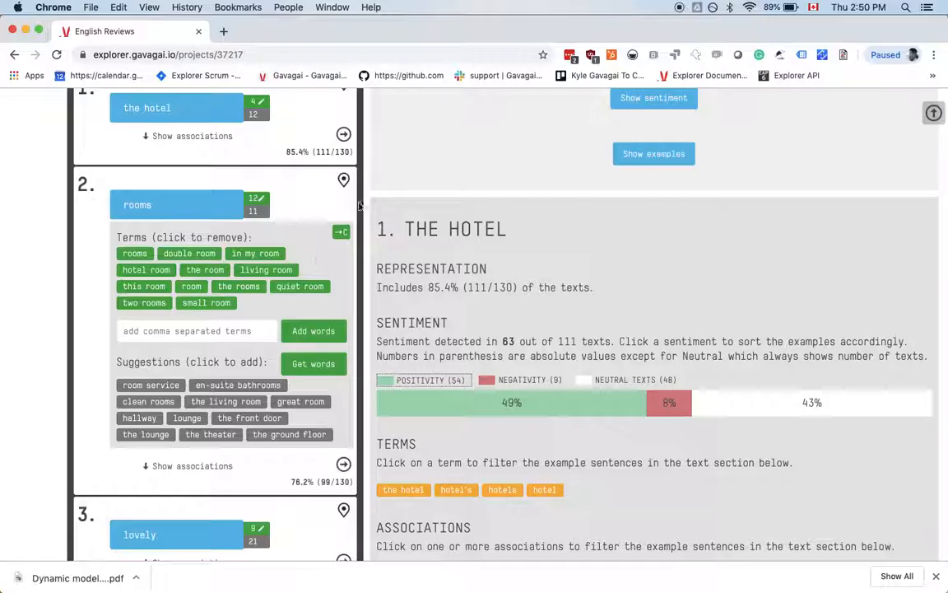
- Pin the "rooms" topic and add "suites" to its terms from newly fetched word suggestions
left_click(343, 183)
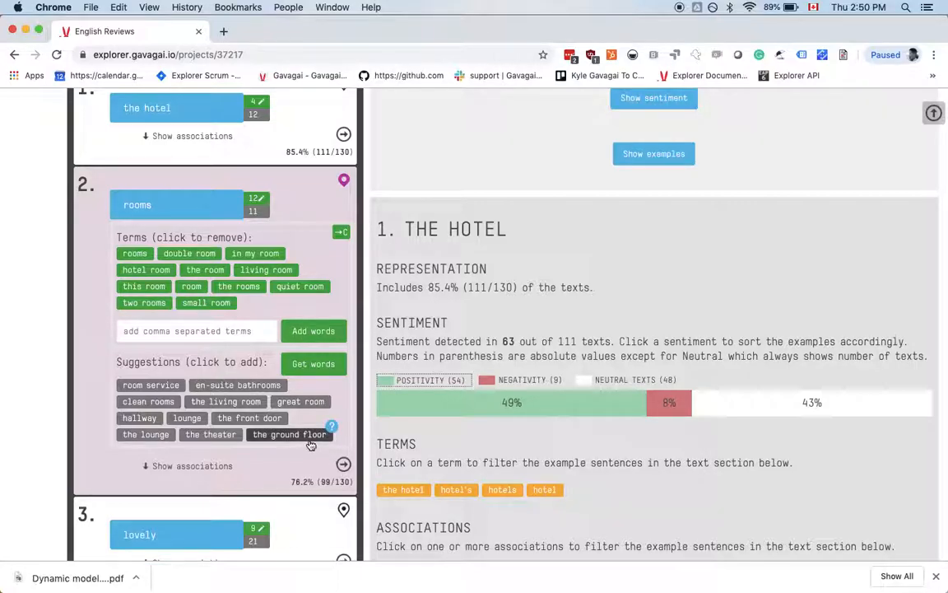
left_click(322, 372)
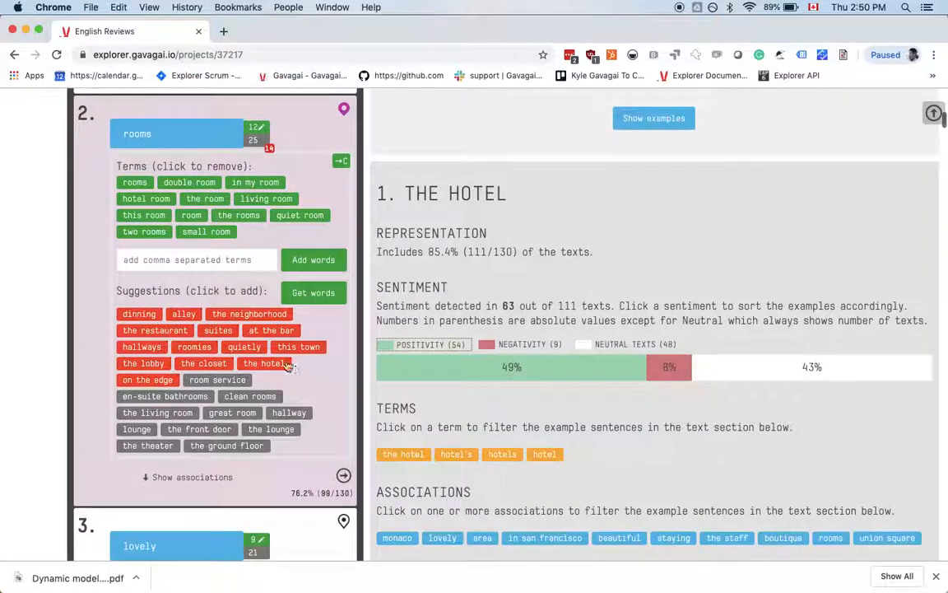
left_click(213, 331)
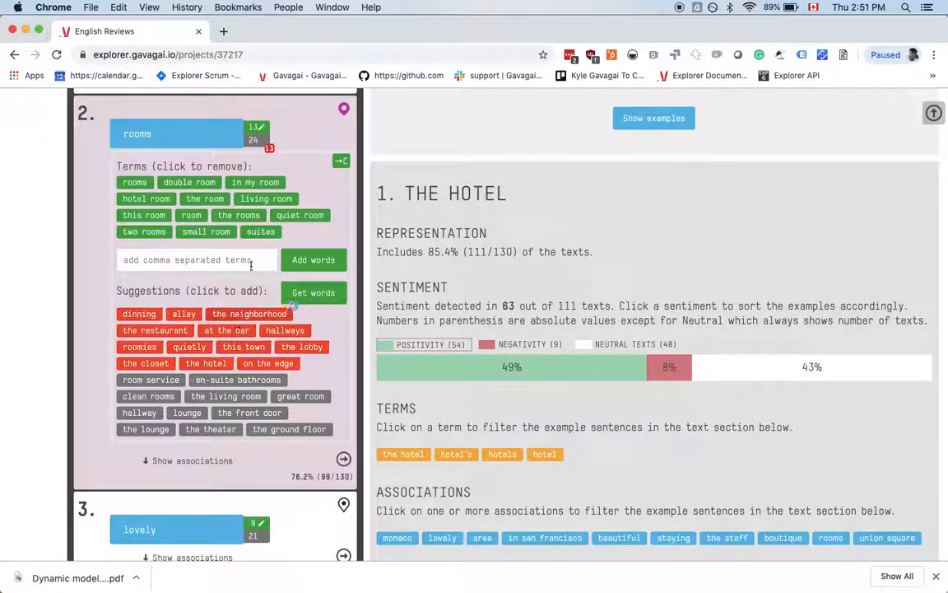
left_click(260, 140)
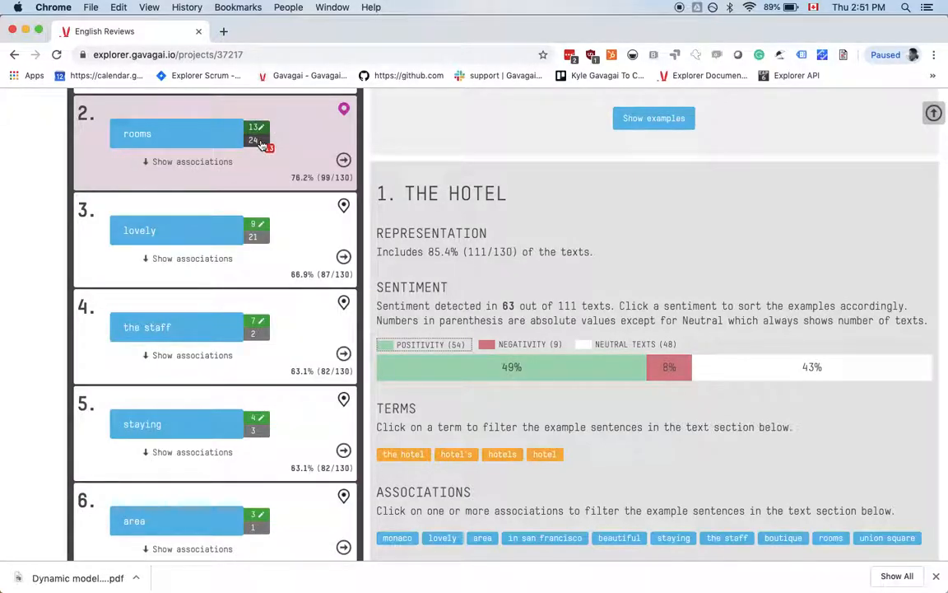
- Remove the topic "the hotel" from the model and pin the topic "the staff"
scroll(262, 145, "up", 2)
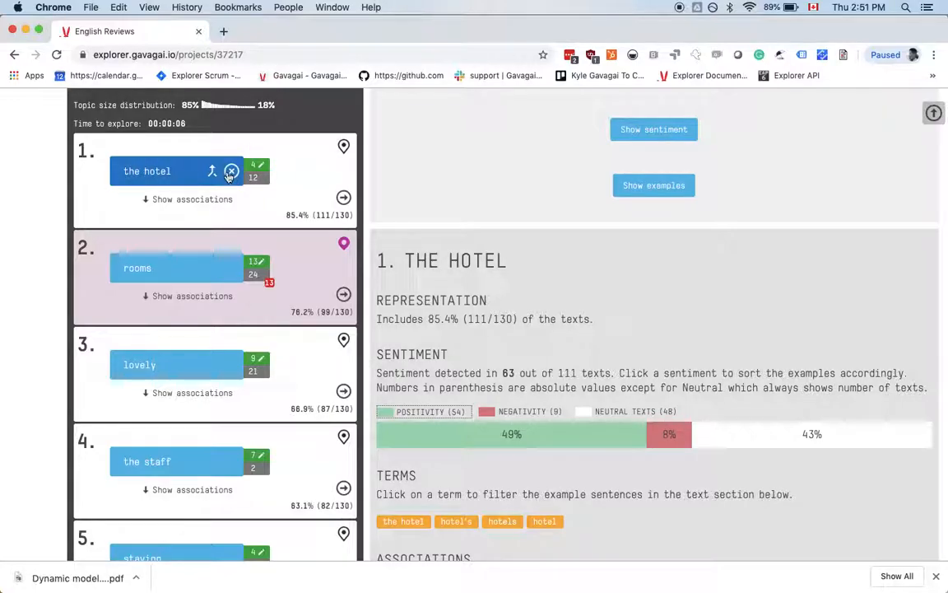
left_click(231, 172)
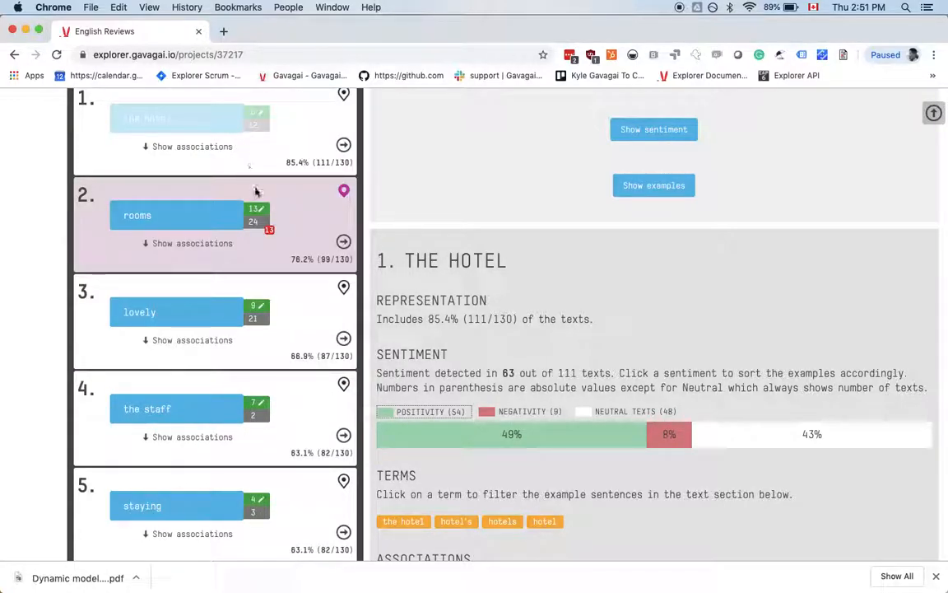
scroll(254, 277, "down", 3)
left_click(254, 260)
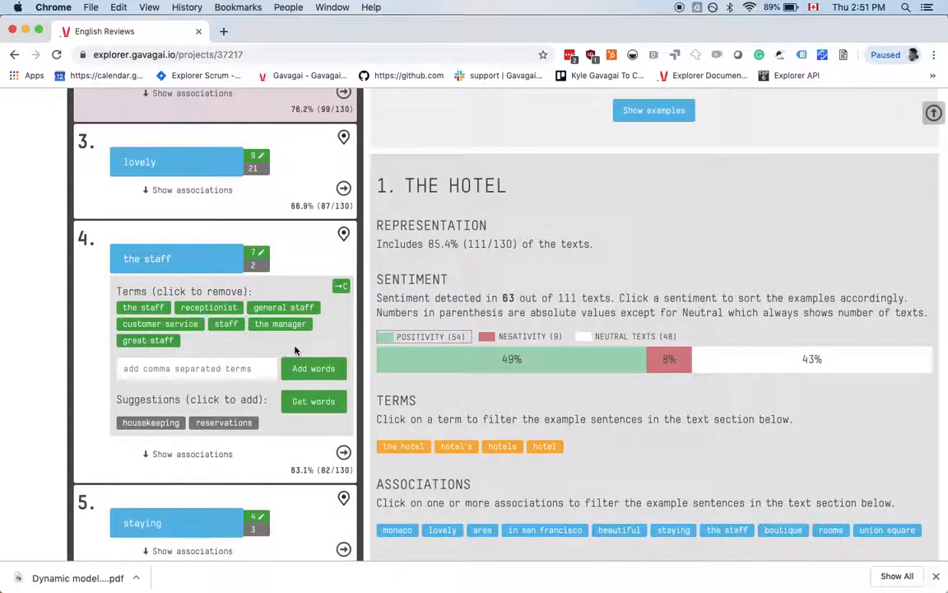
left_click(344, 235)
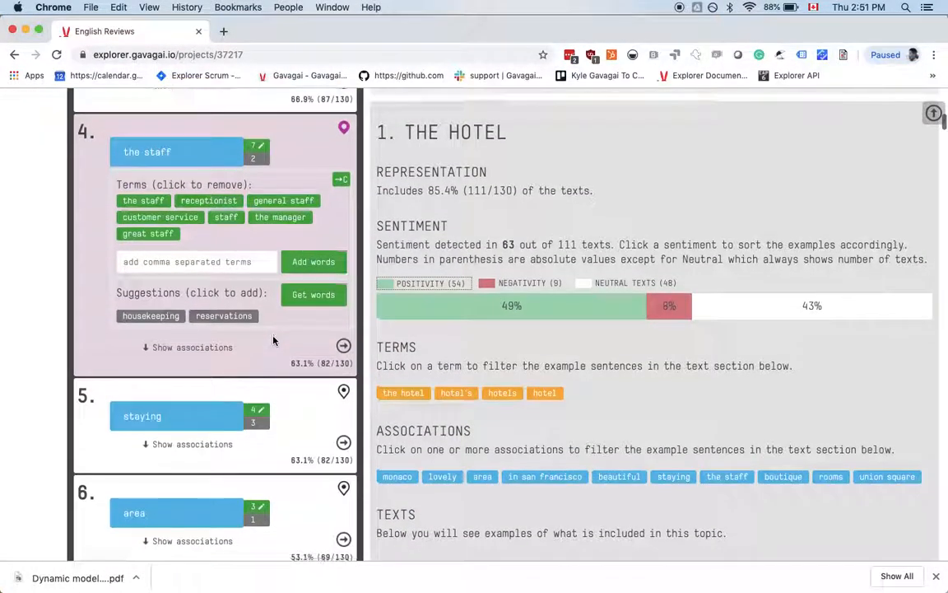
- Fetch word suggestions for the "union square" topic and add "fisherman's wharf" and "chinatown" to its terms
scroll(281, 372, "down", 5)
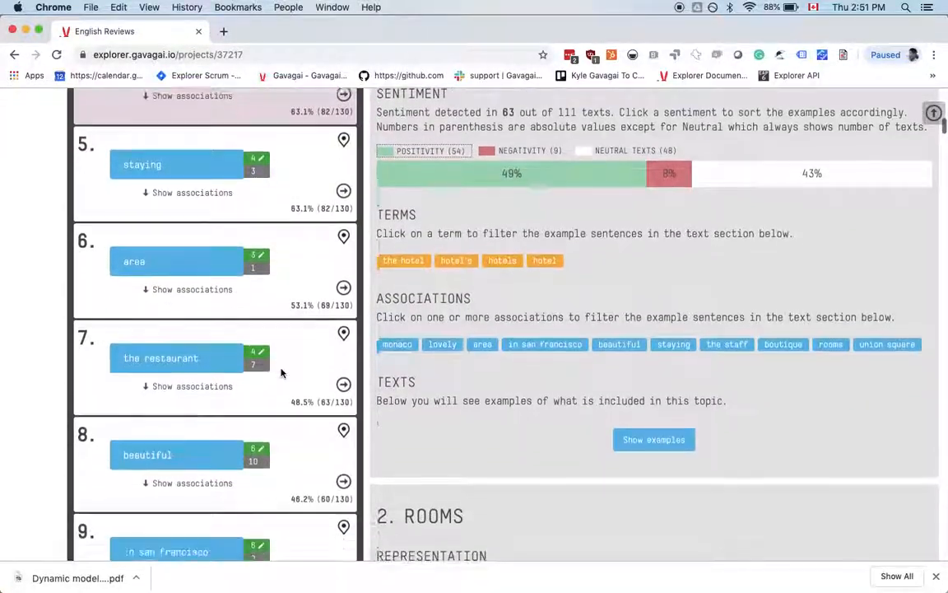
scroll(281, 372, "down", 8)
scroll(281, 372, "down", 7)
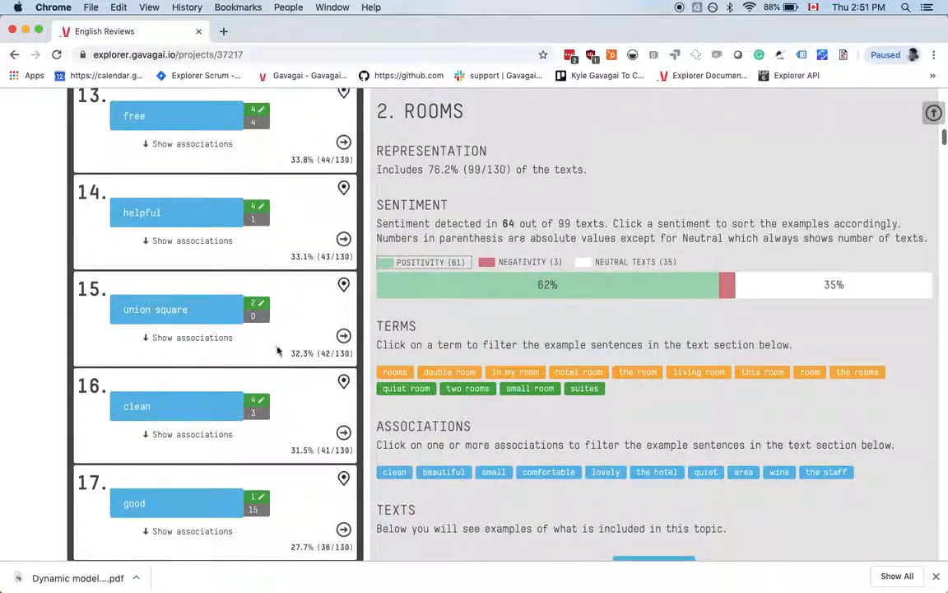
left_click(260, 318)
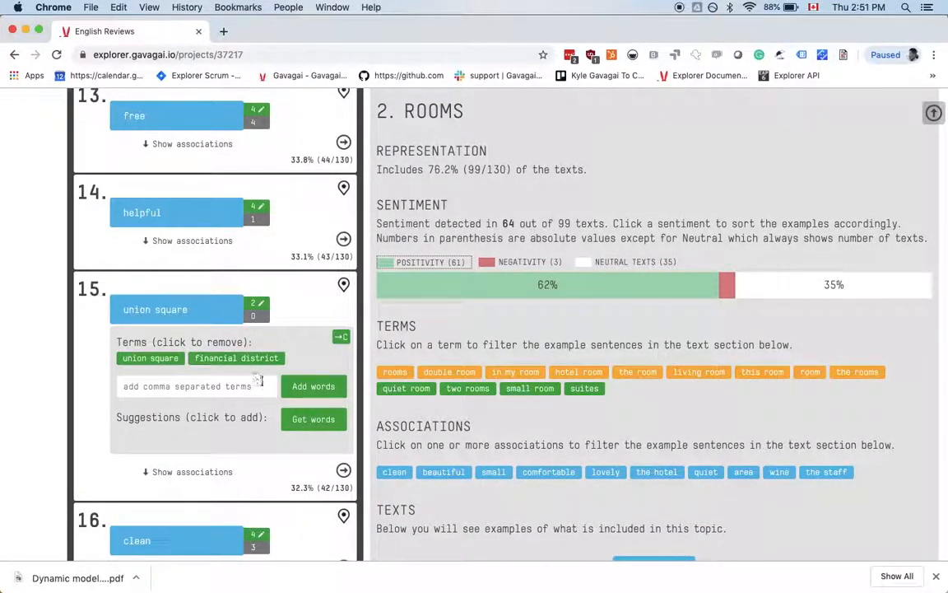
left_click(303, 421)
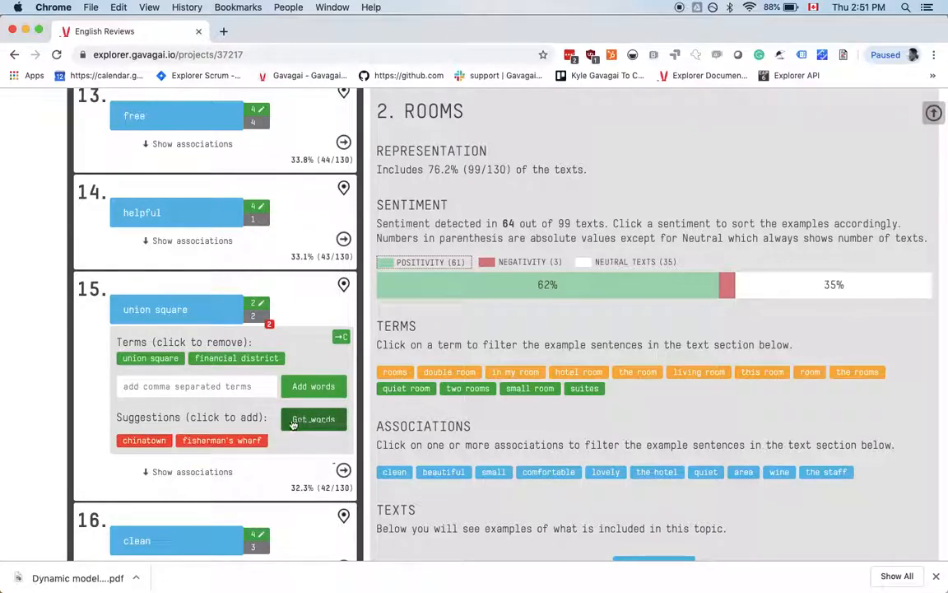
left_click(208, 441)
left_click(144, 459)
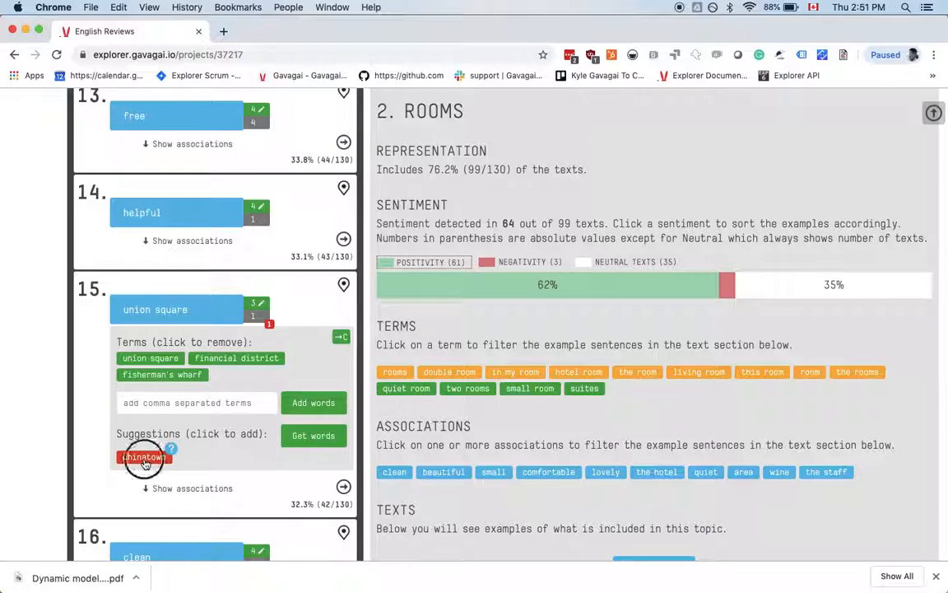
- Rename the "union square" topic as "Tourist Destinations" and pin it
left_click(156, 309)
triple_click(174, 311)
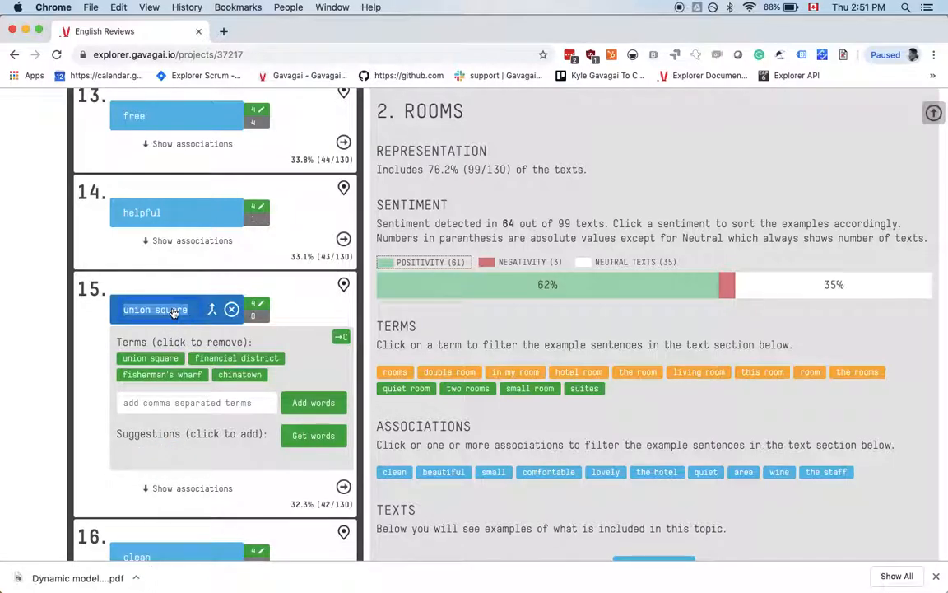
type("H")
type("ourist D")
type("estinations")
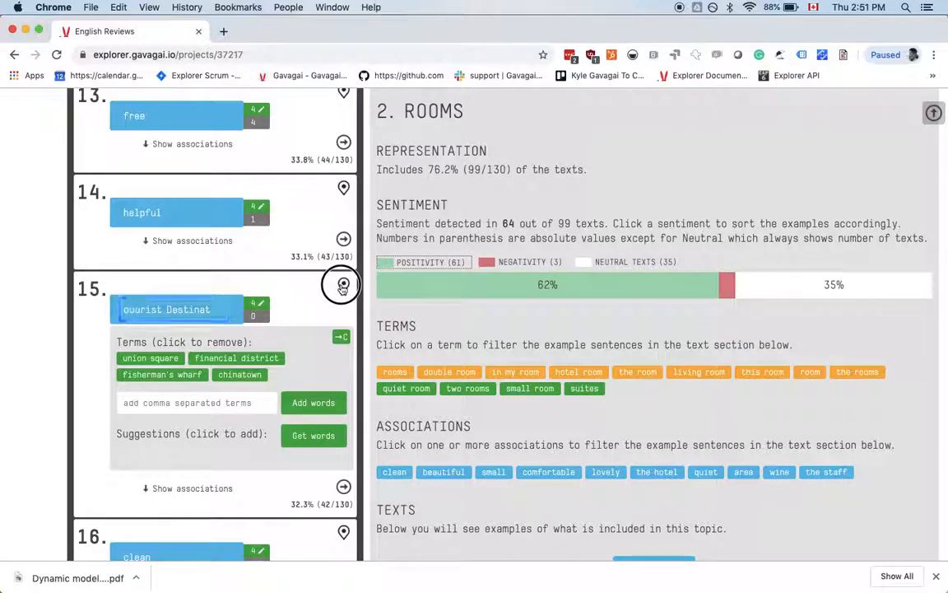
left_click(343, 286)
- Pin the "breakfast" topic, add the suggestion "complimentary continental breakfast" to its terms and fetch more word suggestions
scroll(279, 308, "down", 1)
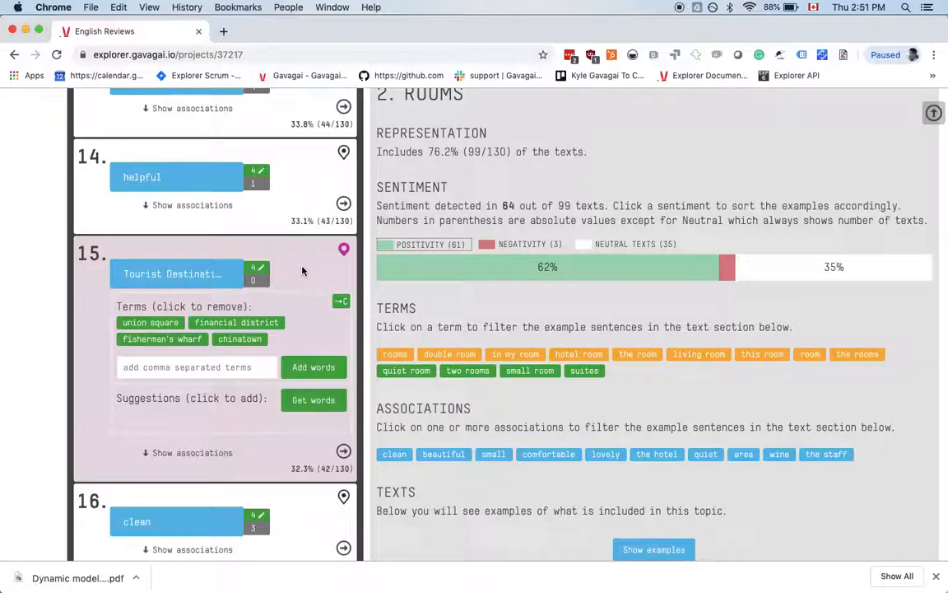
scroll(302, 271, "down", 6)
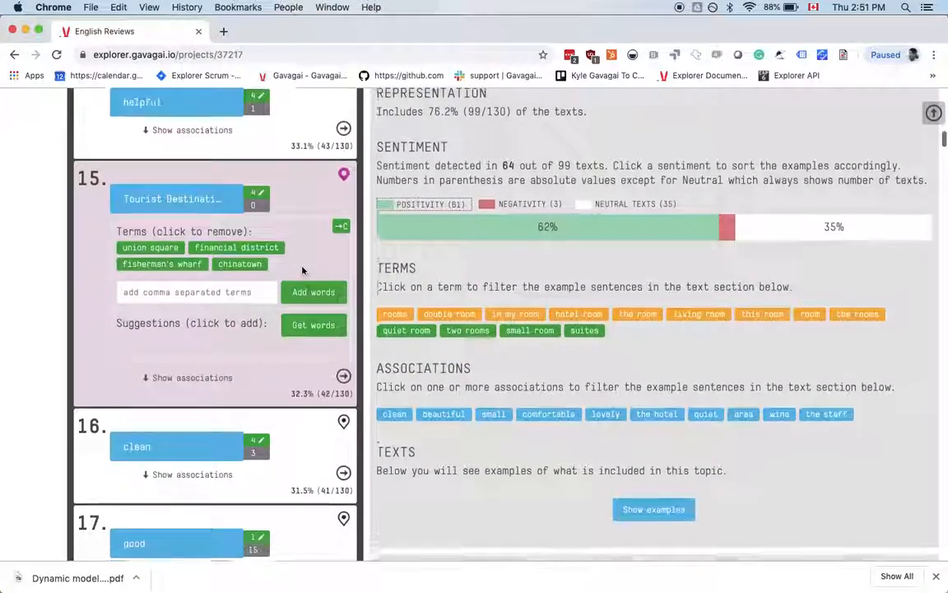
scroll(302, 270, "down", 8)
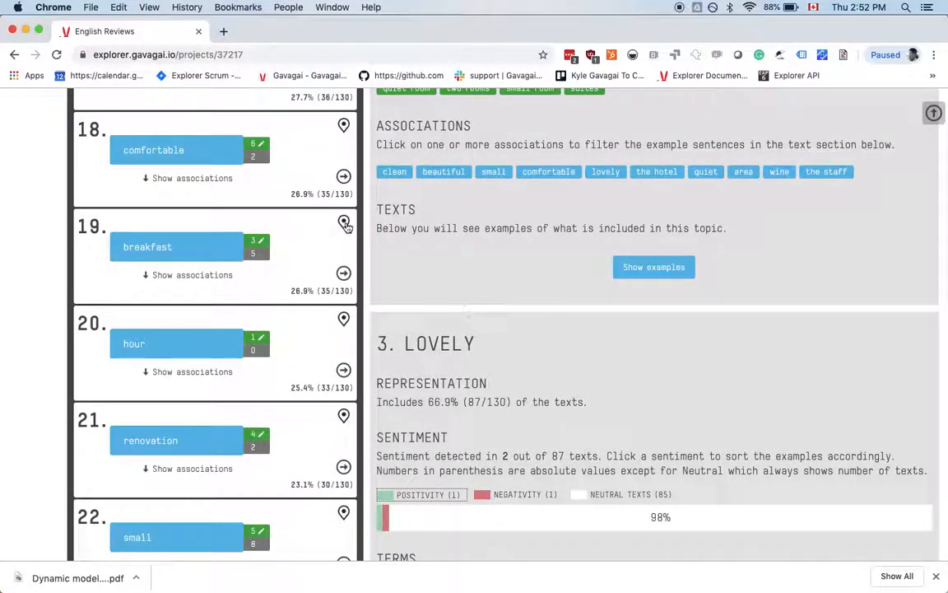
left_click(345, 224)
left_click(263, 247)
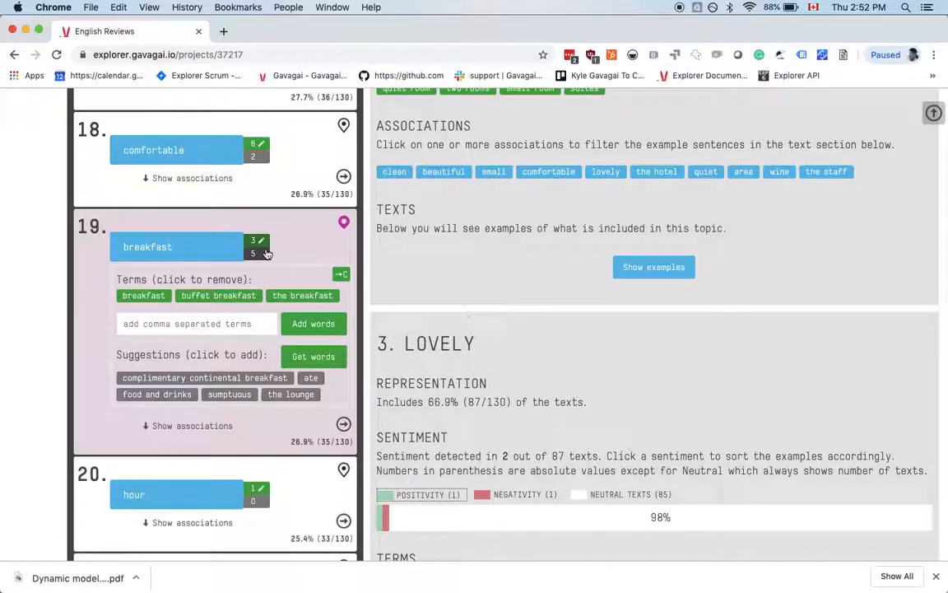
left_click(191, 380)
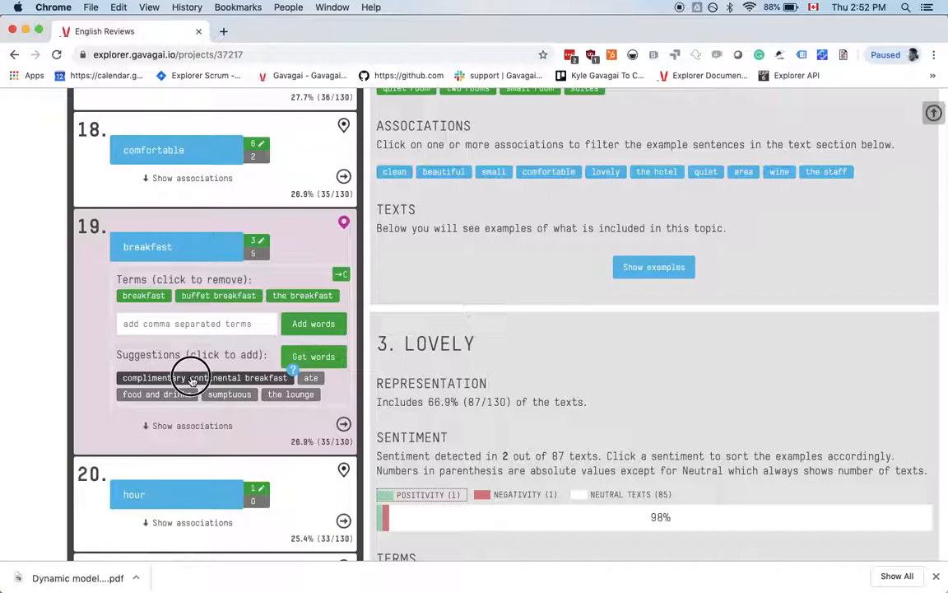
left_click(317, 381)
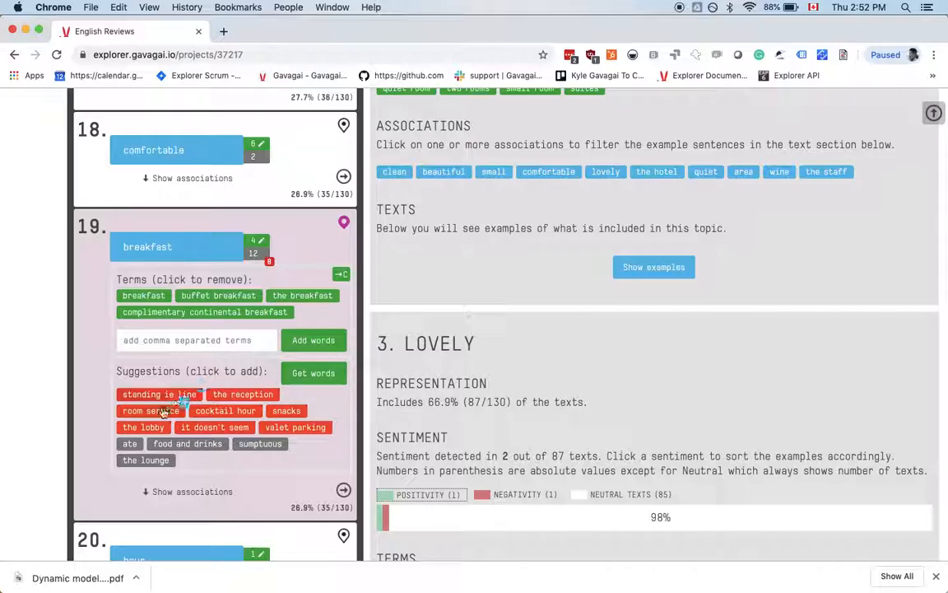
- Update and save the project with the edited and pinned topics
scroll(285, 399, "up", 15)
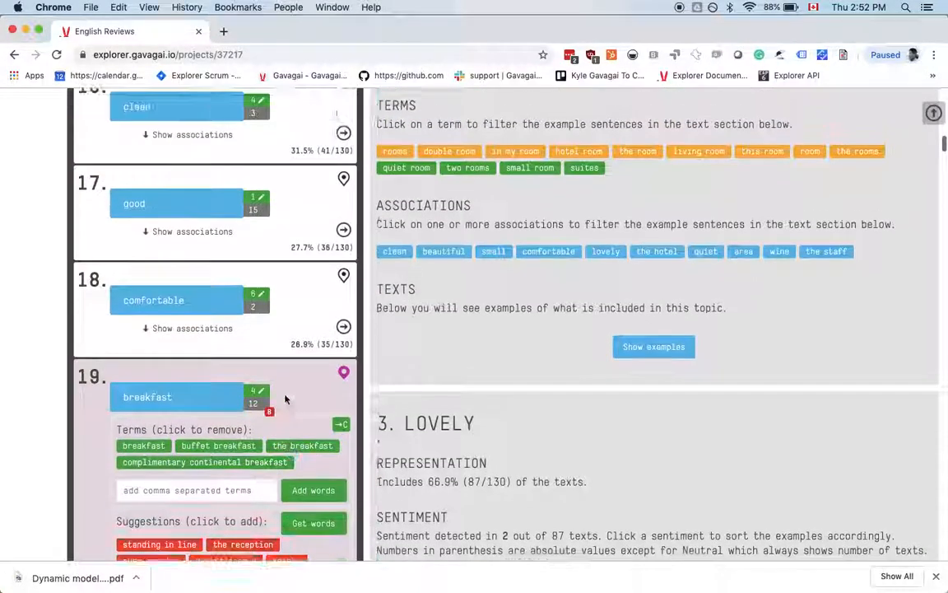
scroll(284, 399, "up", 10)
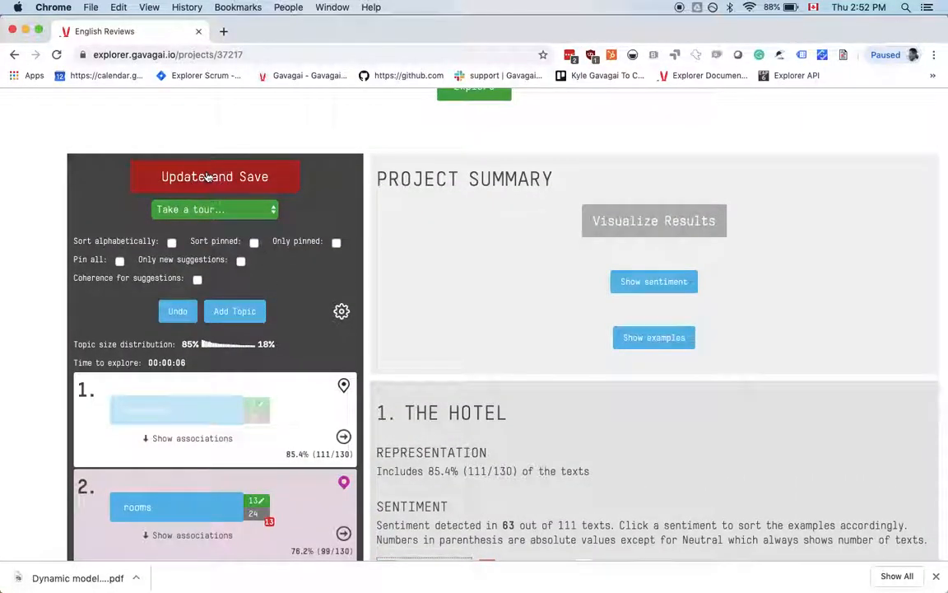
left_click(208, 176)
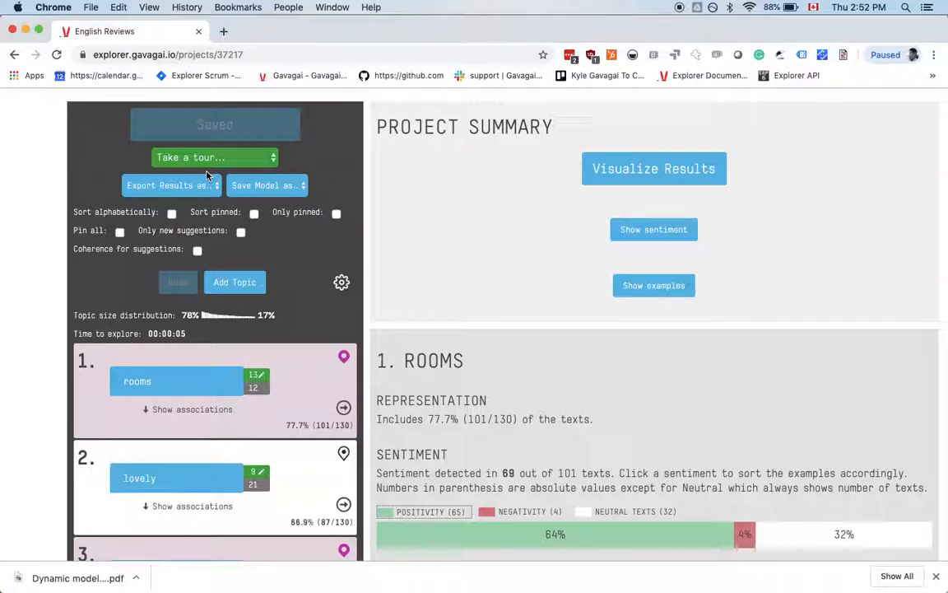
- Save the project's model as a Dynamic model and return to the project
left_click(295, 188)
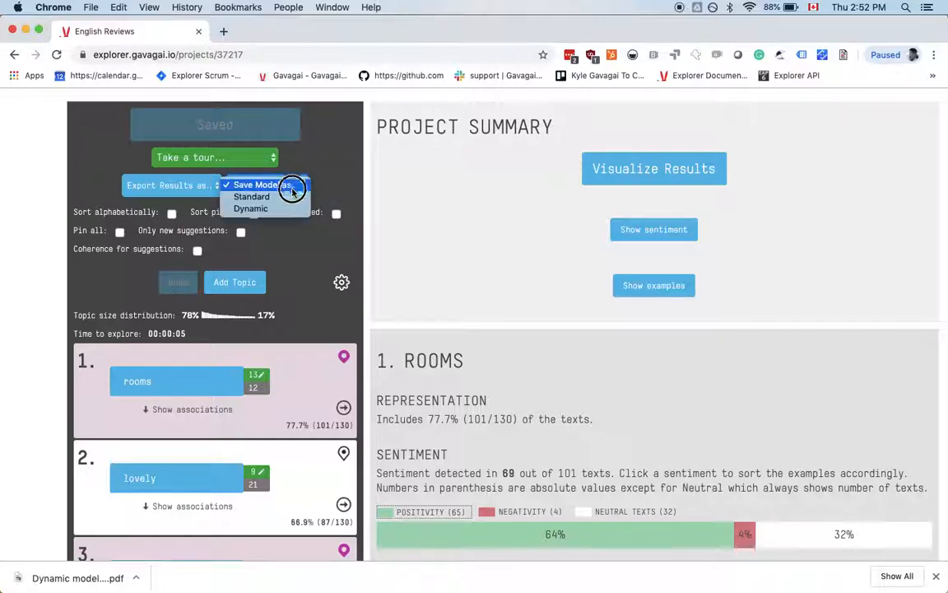
left_click(281, 211)
left_click(424, 292)
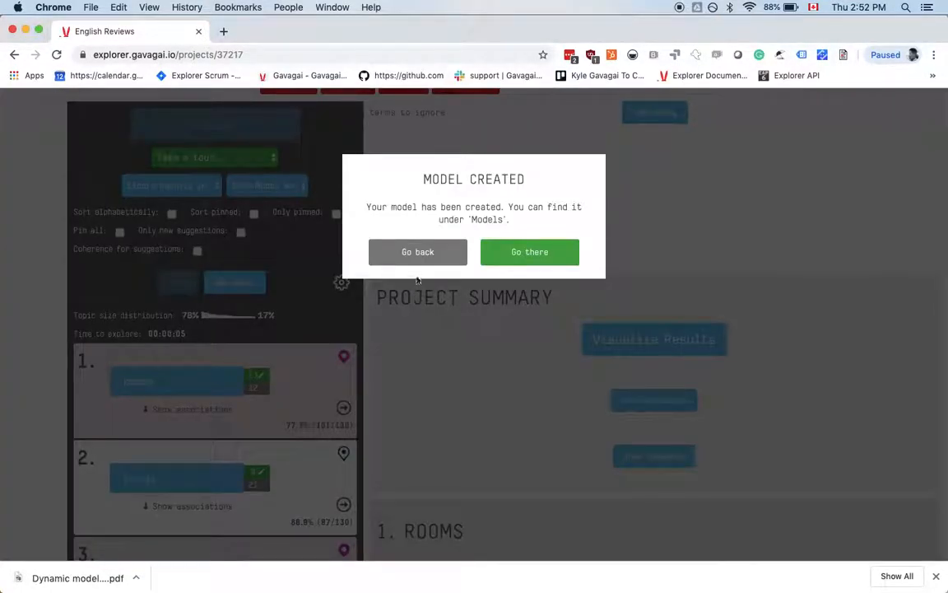
left_click(418, 256)
- Create a new project by uploading the file Hotels_Swedish_2019-09-11_15-18-35.xlsx from the Desktop
scroll(345, 266, "up", 10)
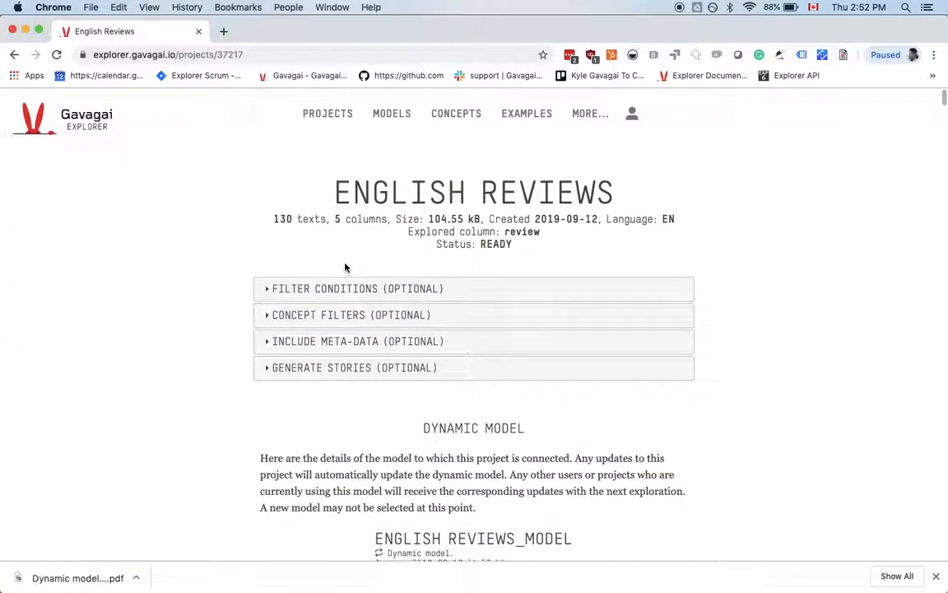
left_click(327, 111)
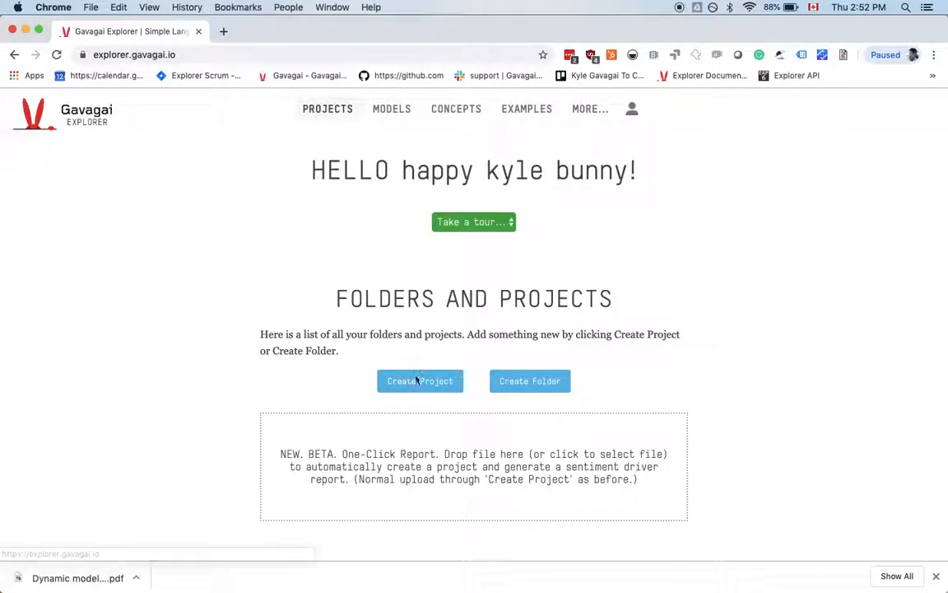
left_click(395, 448)
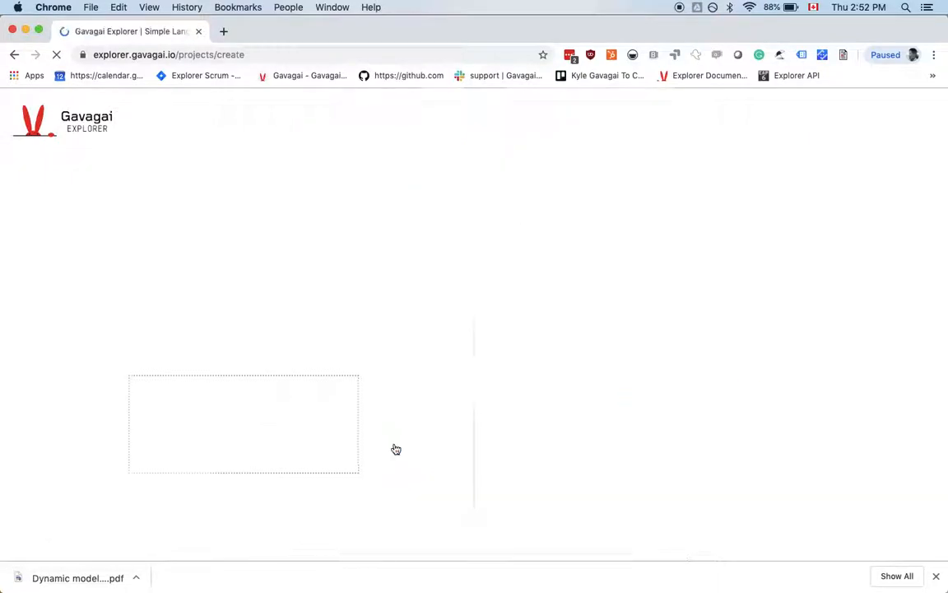
left_click(315, 444)
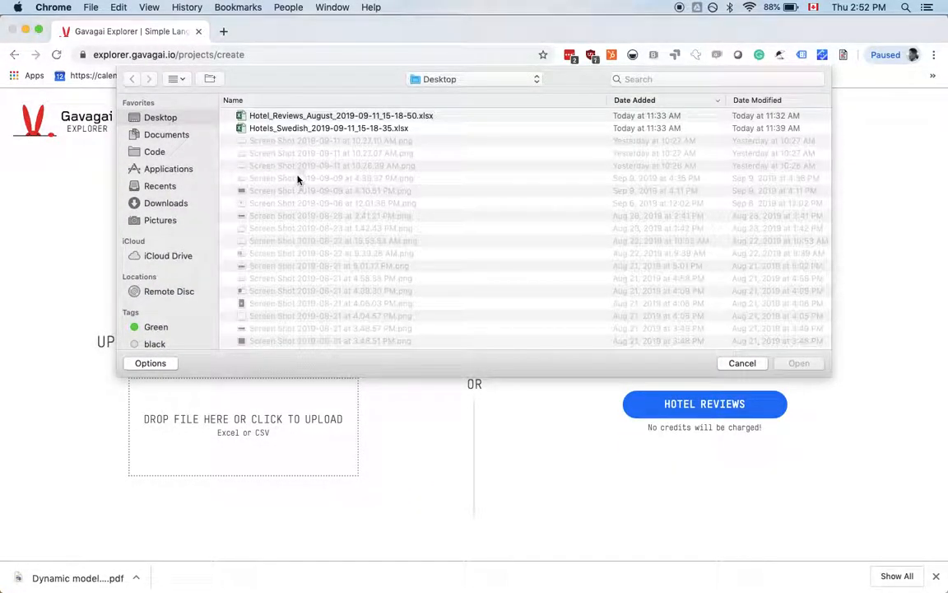
double_click(293, 128)
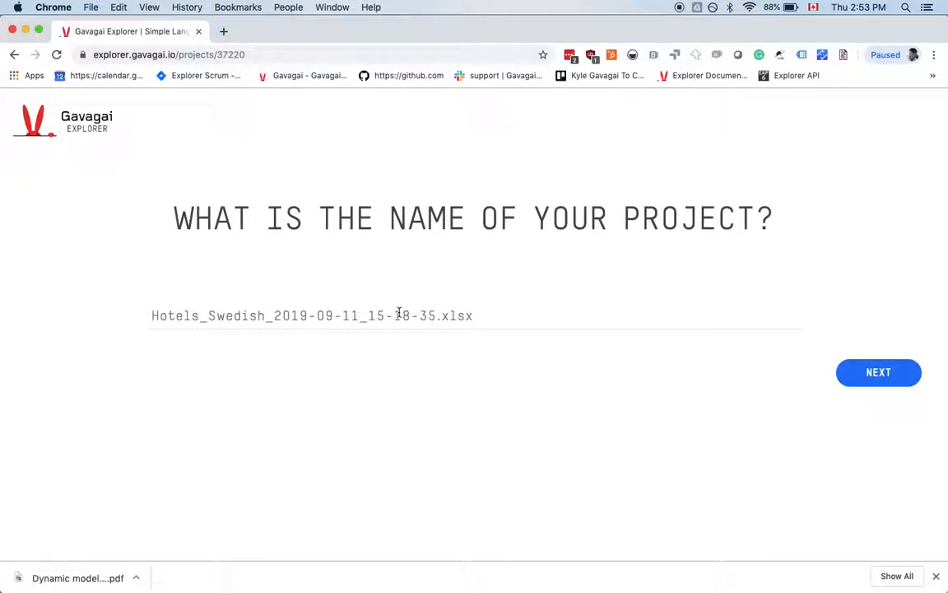
- Name the project "Swedish reviews", explore its Review column using Swedish, and open the results in Advanced Modelling
type("Swedish reviews")
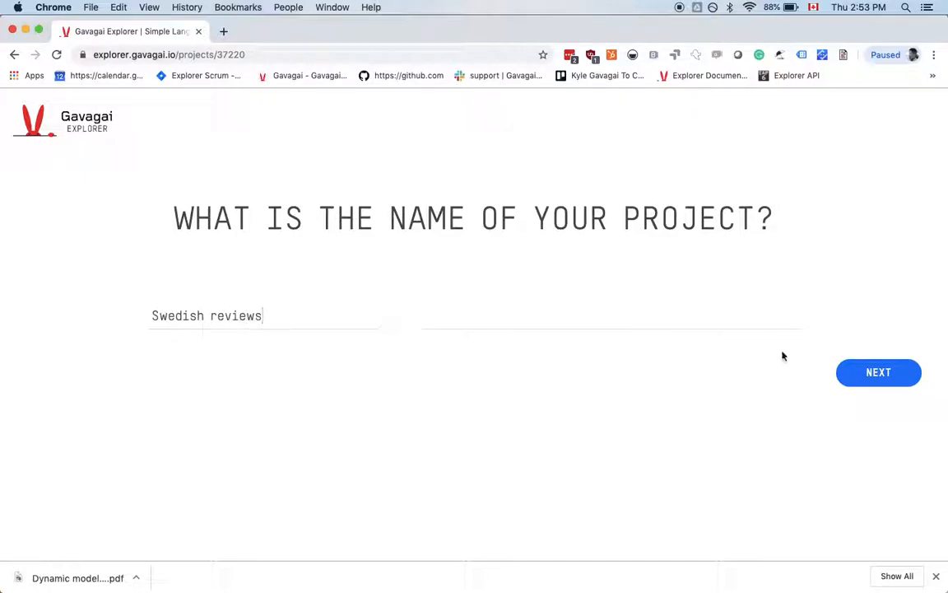
left_click(862, 379)
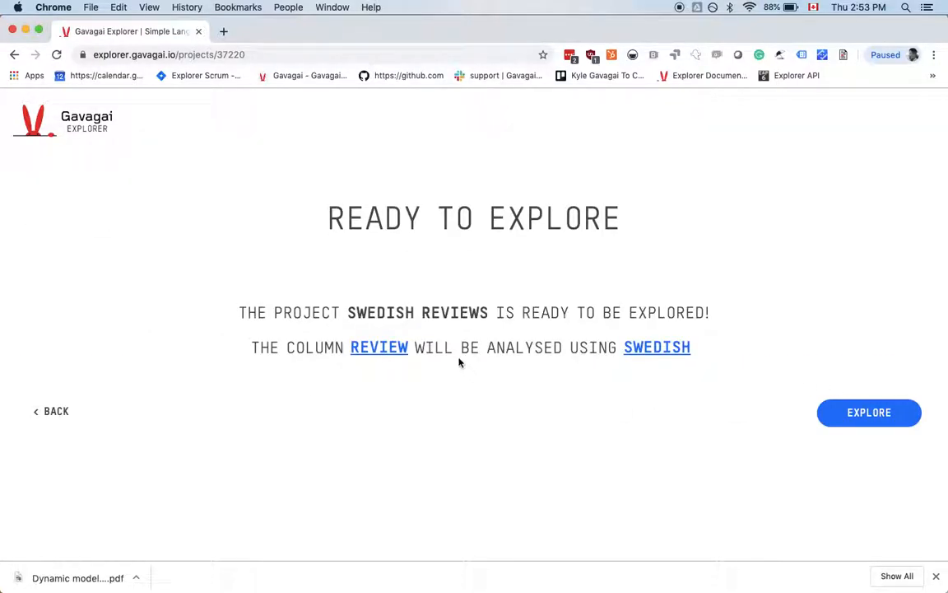
left_click(407, 353)
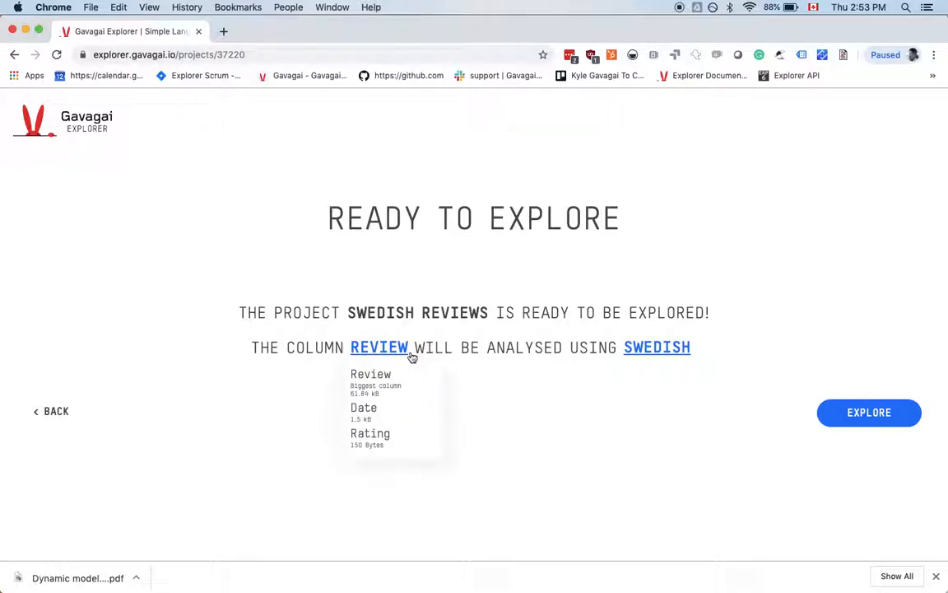
left_click(836, 409)
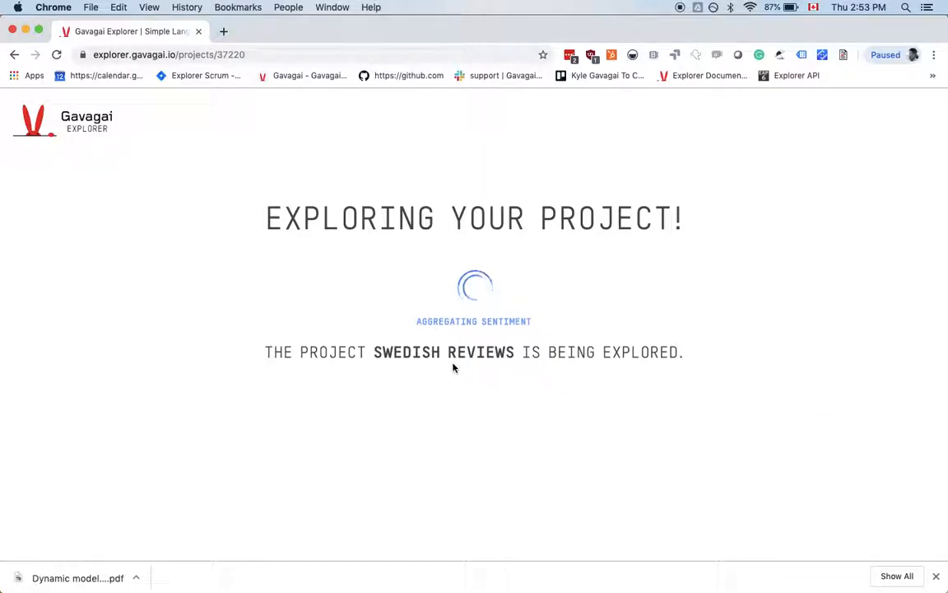
left_click(460, 424)
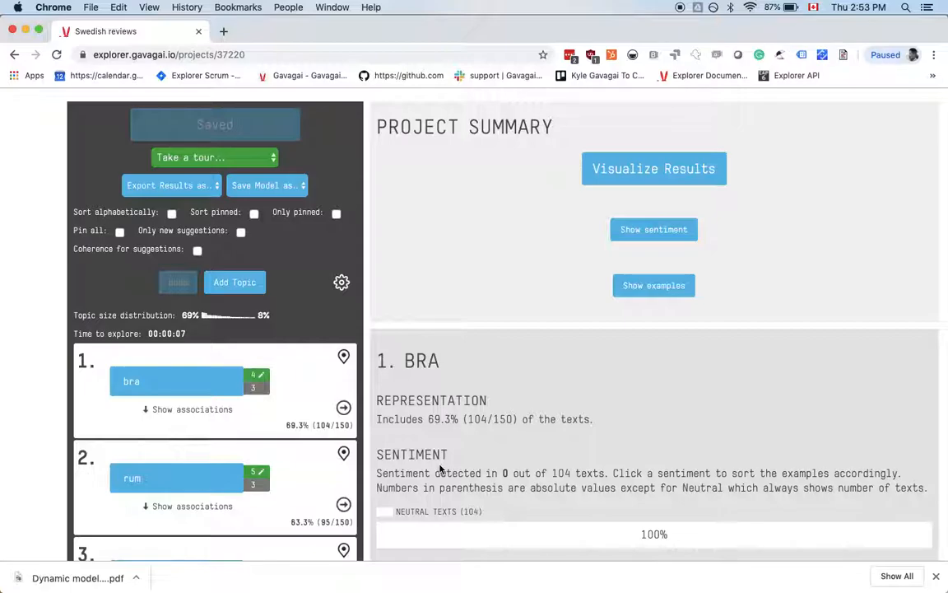
- Choose the dynamic model "English Reviews_model" as the template model for the Swedish reviews project
scroll(433, 414, "up", 10)
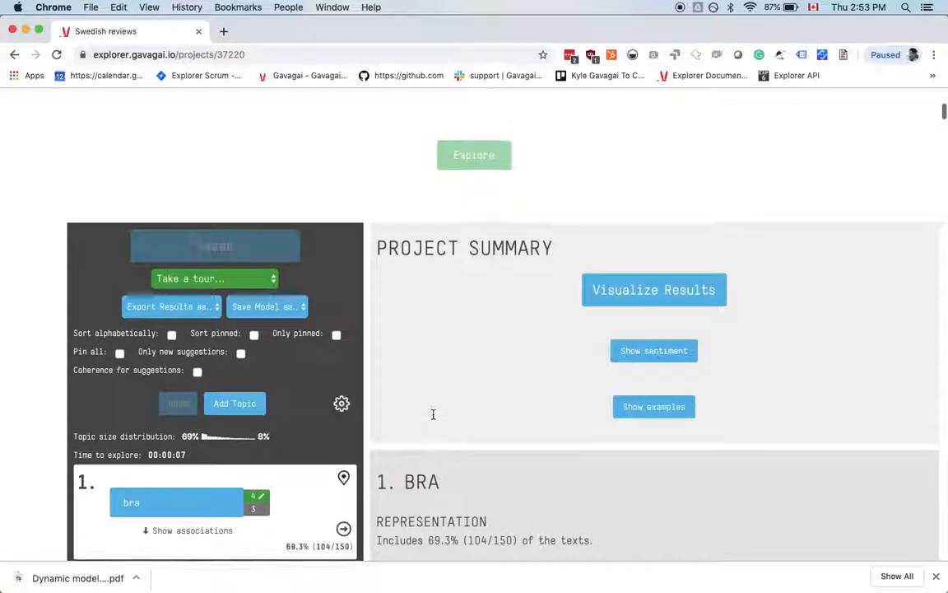
scroll(434, 418, "up", 5)
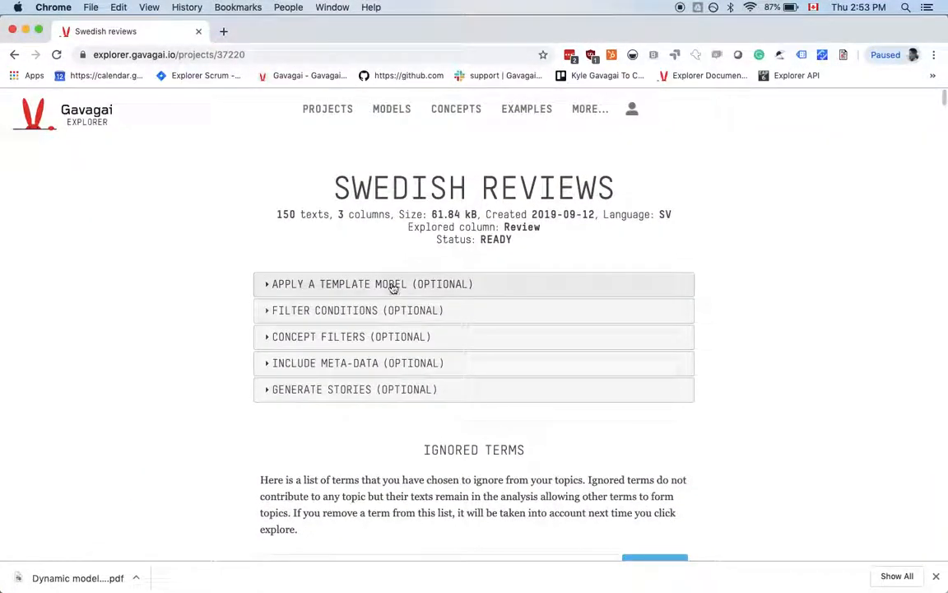
left_click(391, 286)
scroll(425, 292, "down", 2)
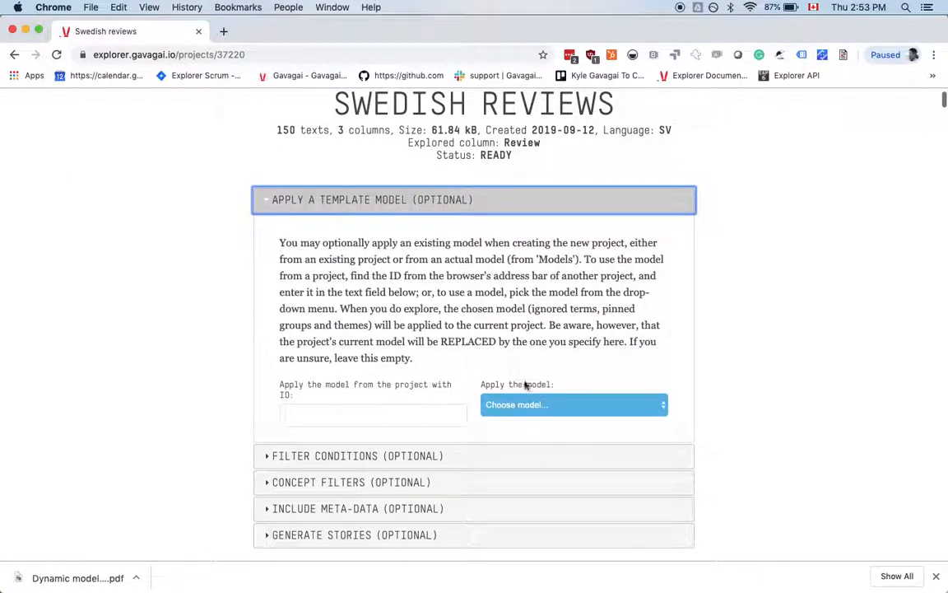
left_click(523, 404)
left_click(520, 416)
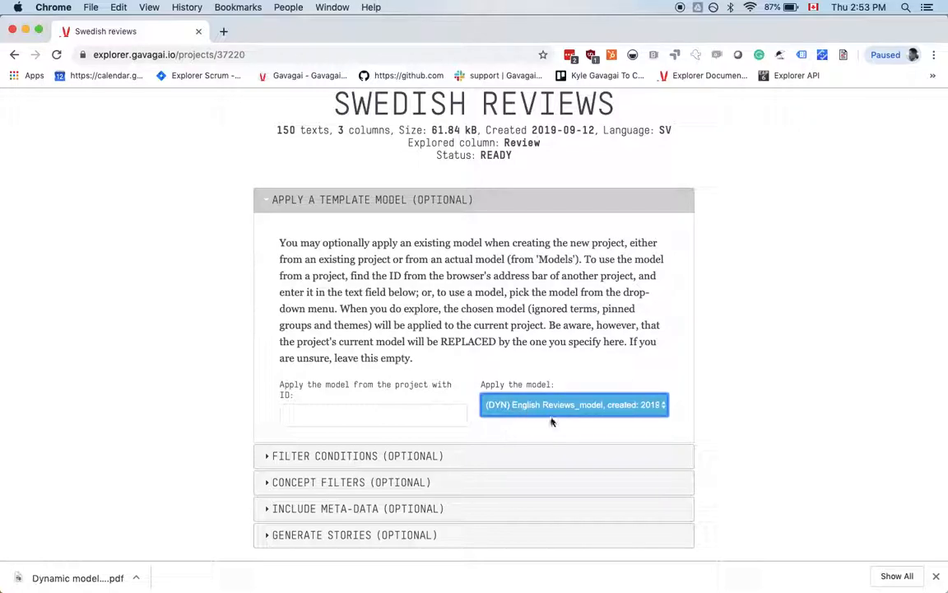
- Explore the Swedish reviews with the chosen template model and accept connecting the project to the dynamic model
scroll(540, 433, "down", 5)
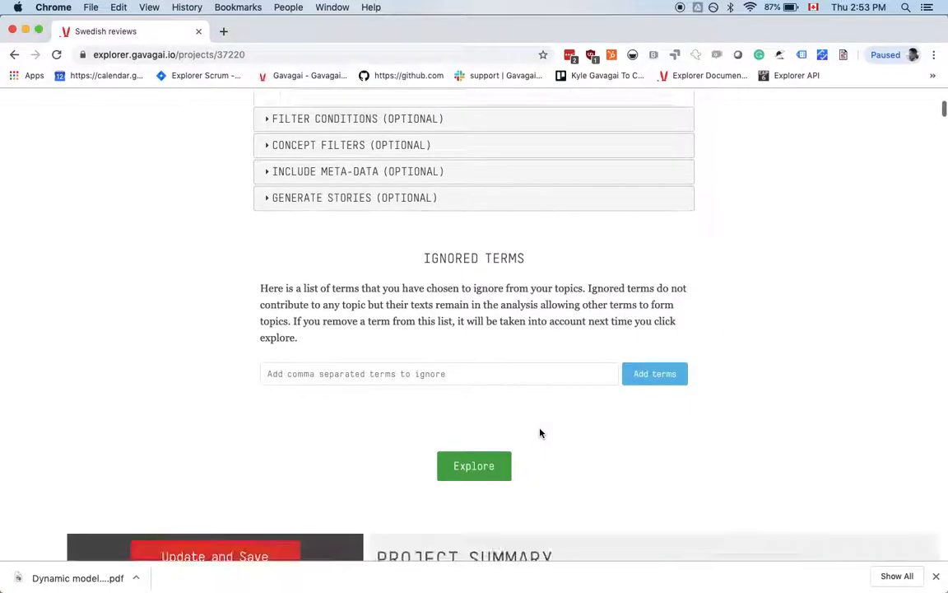
left_click(473, 468)
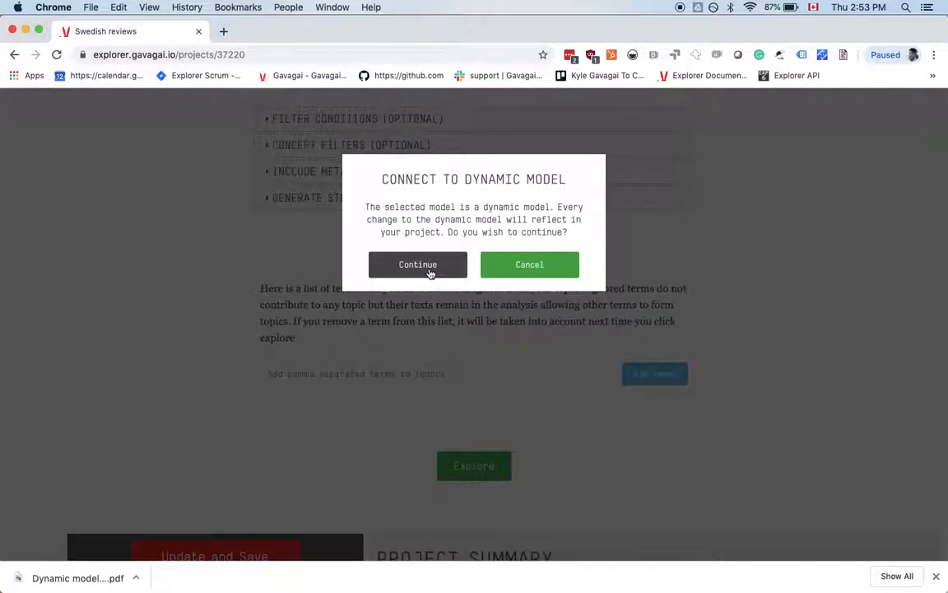
left_click_drag(380, 179, 575, 182)
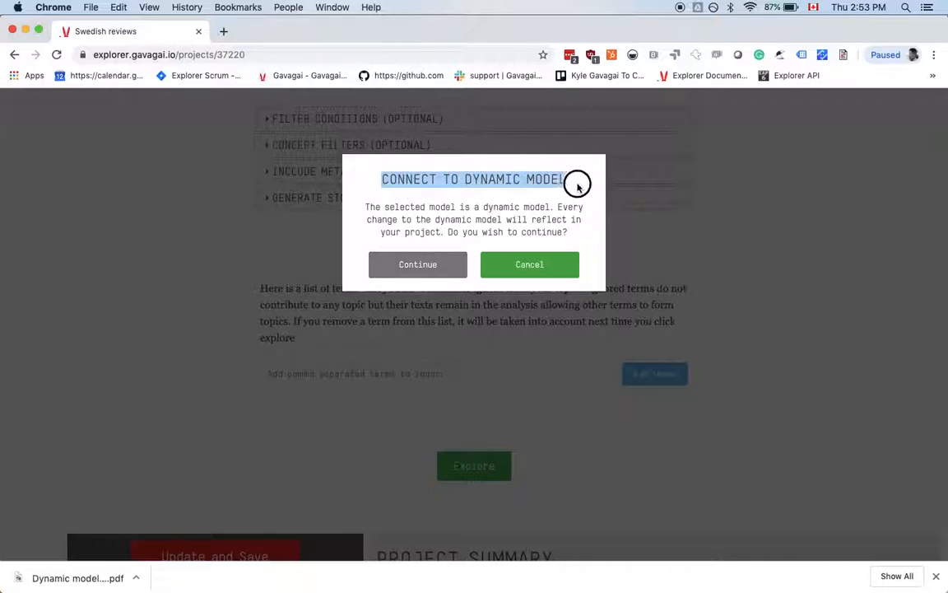
left_click(427, 274)
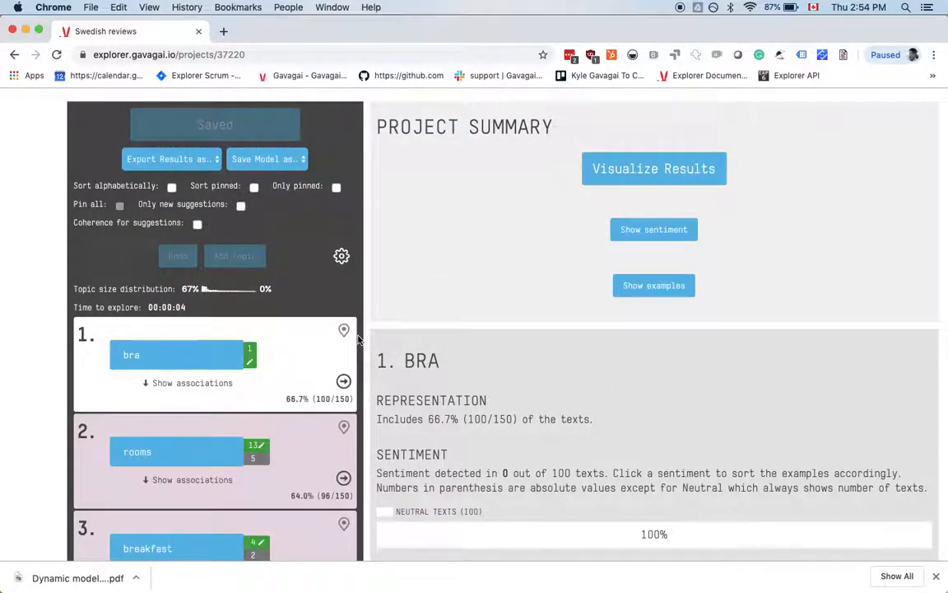
- Examine the Swedish terms and suggestions in the "rooms" topic, then collapse it
scroll(358, 338, "down", 5)
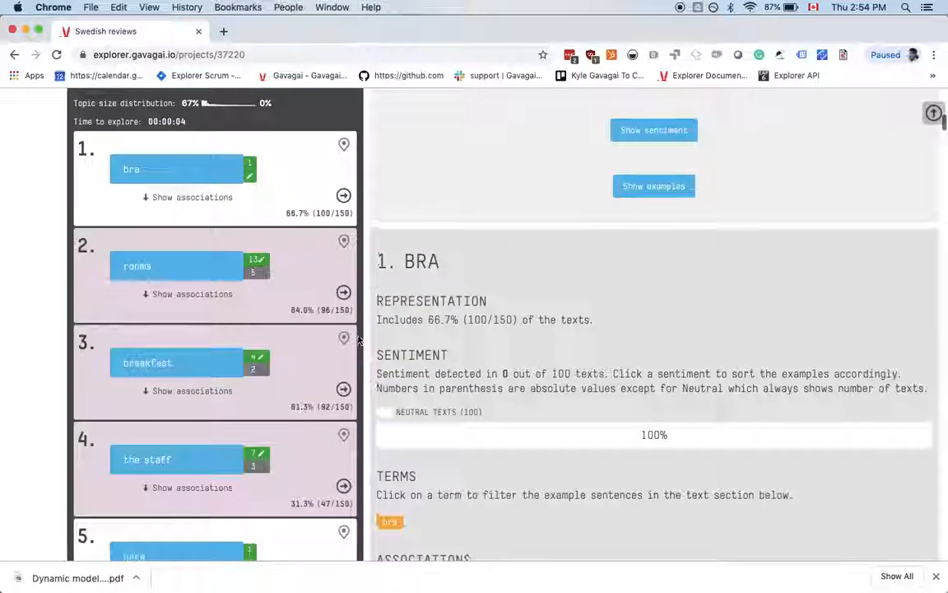
scroll(358, 338, "down", 2)
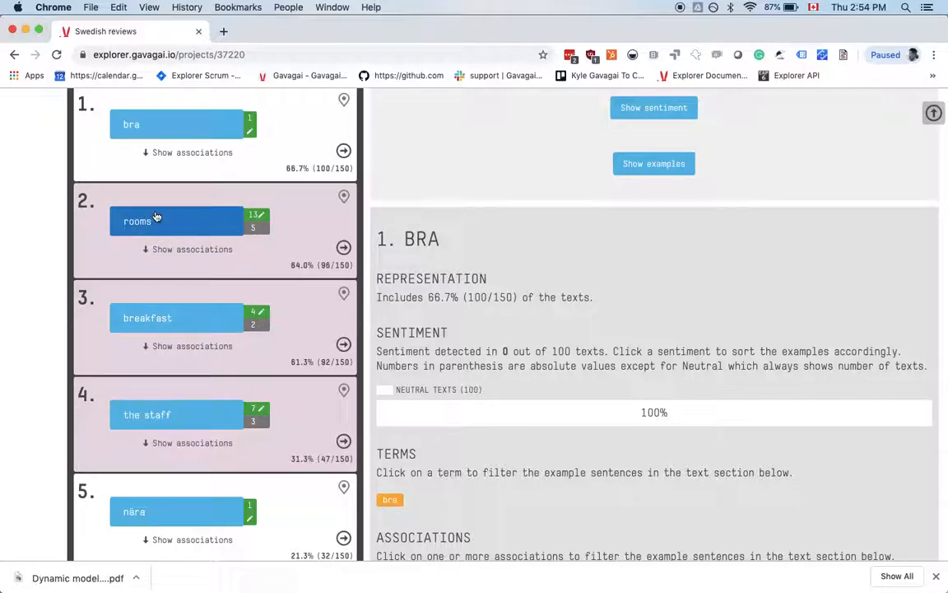
left_click(258, 220)
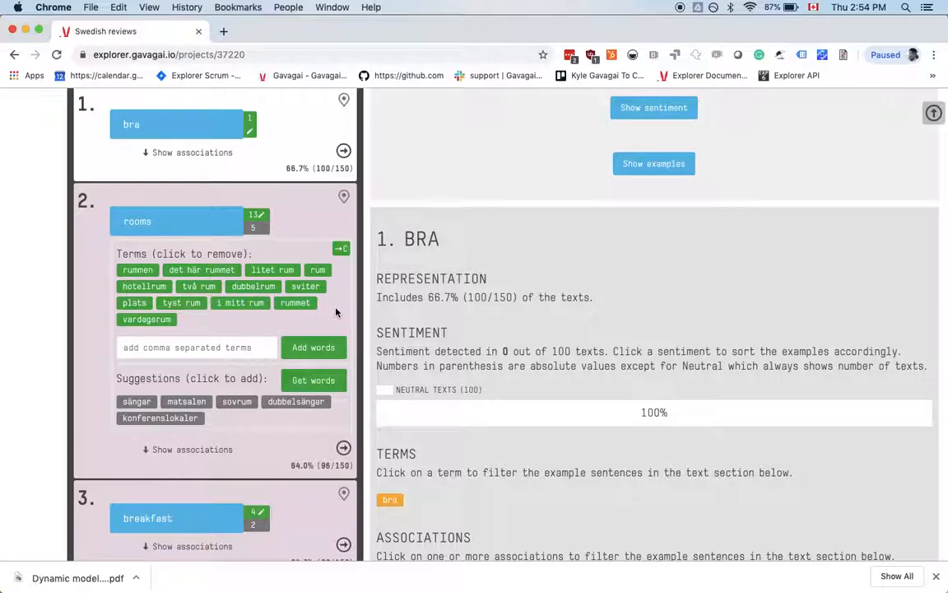
left_click(256, 217)
- Add the suggested term "hotellfrukost" to the "breakfast" topic as a translation of "complimentary continental breakfast"
scroll(247, 218, "down", 3)
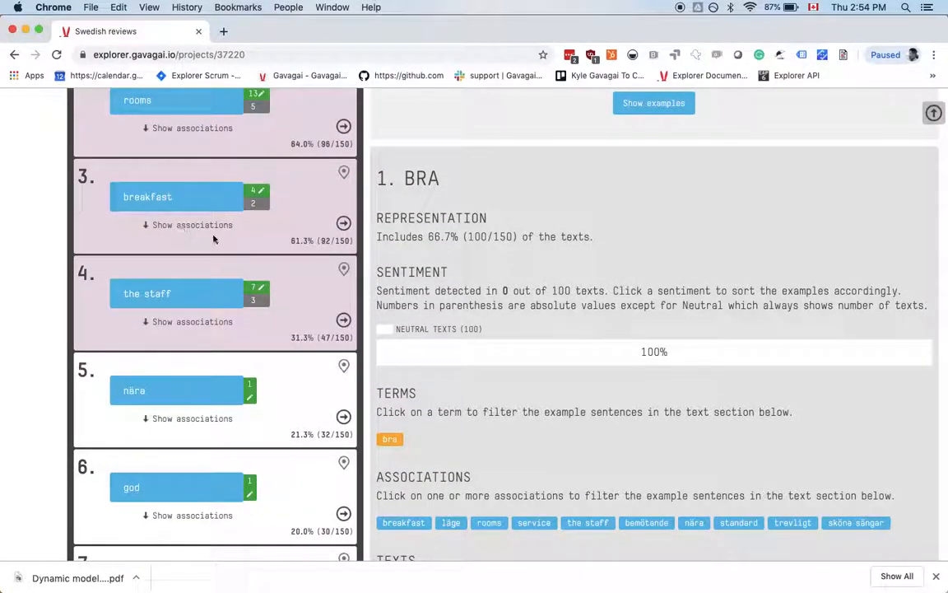
left_click(263, 203)
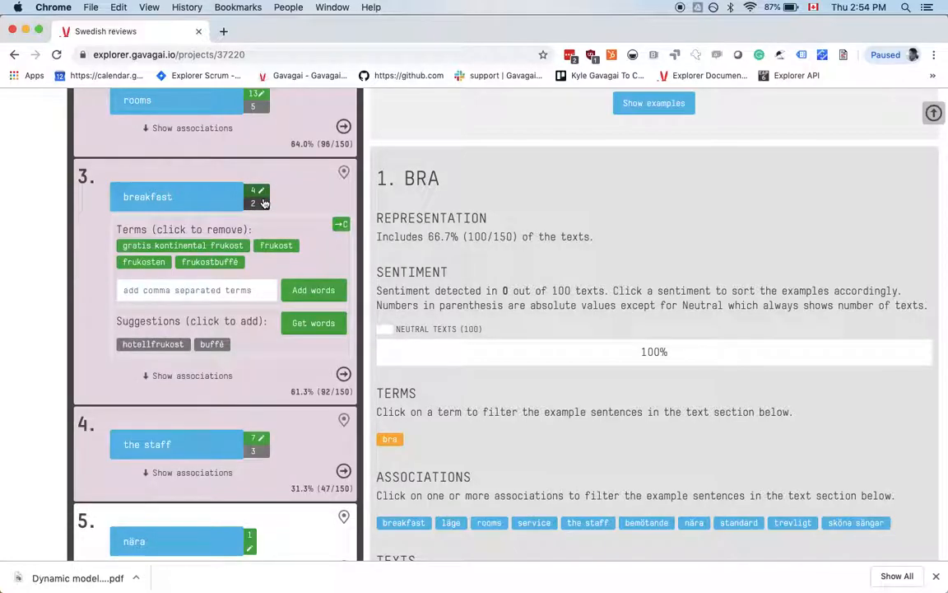
double_click(132, 323)
left_click_drag(132, 324, 212, 337)
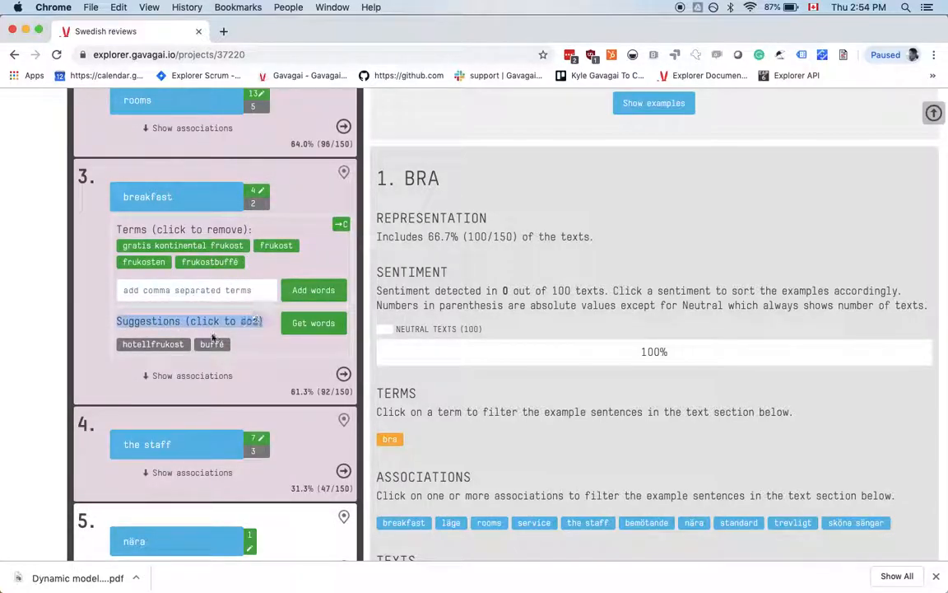
left_click(147, 363)
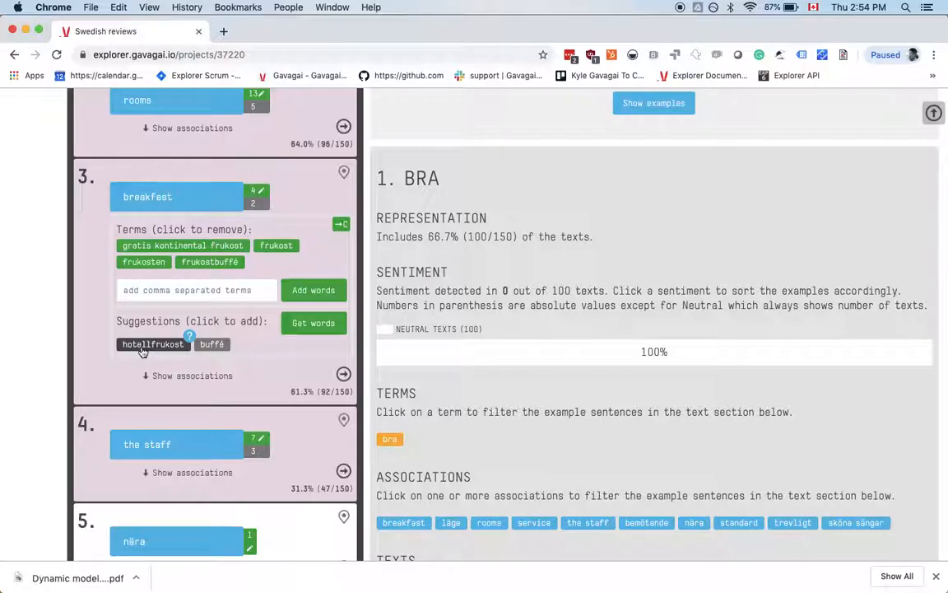
left_click(143, 345)
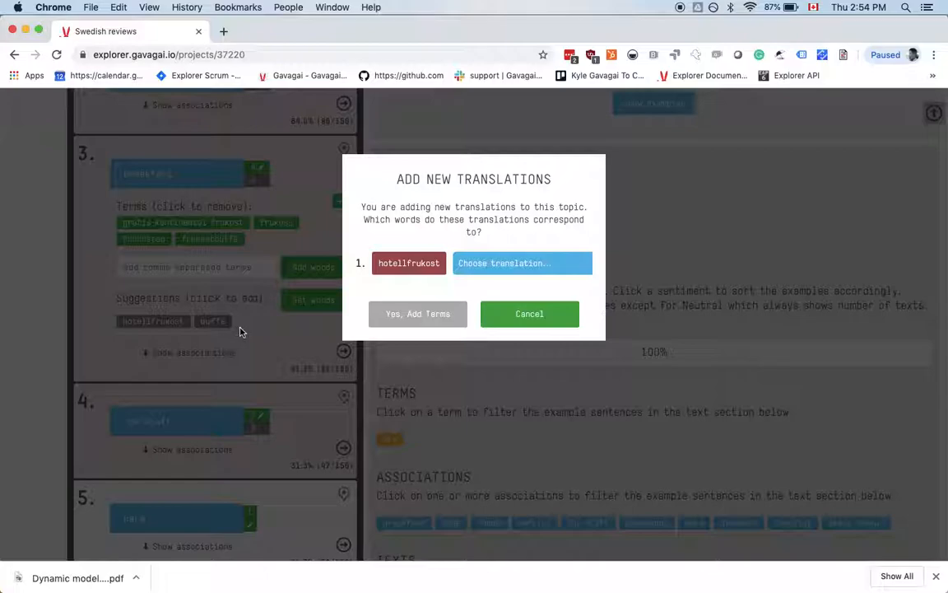
left_click(469, 265)
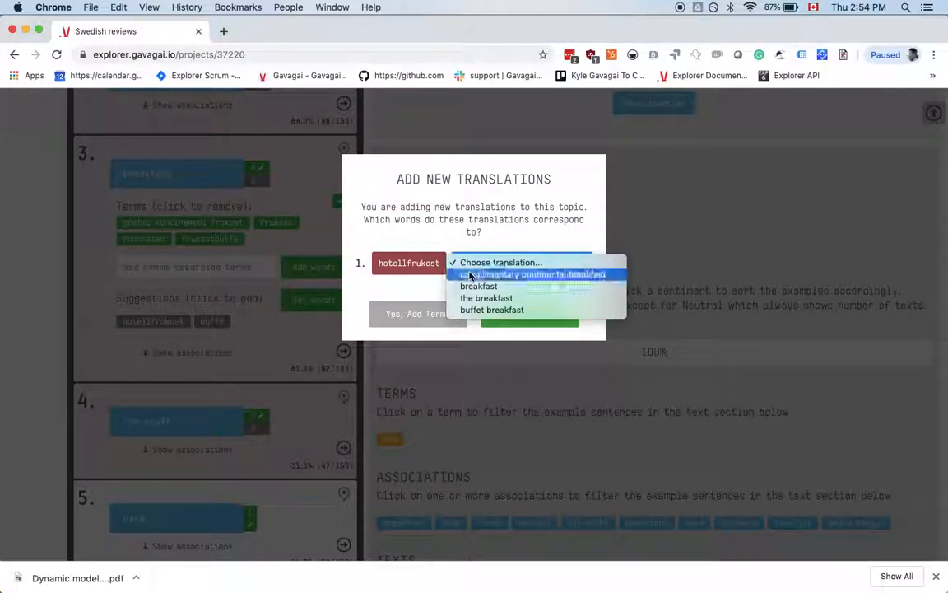
left_click(471, 275)
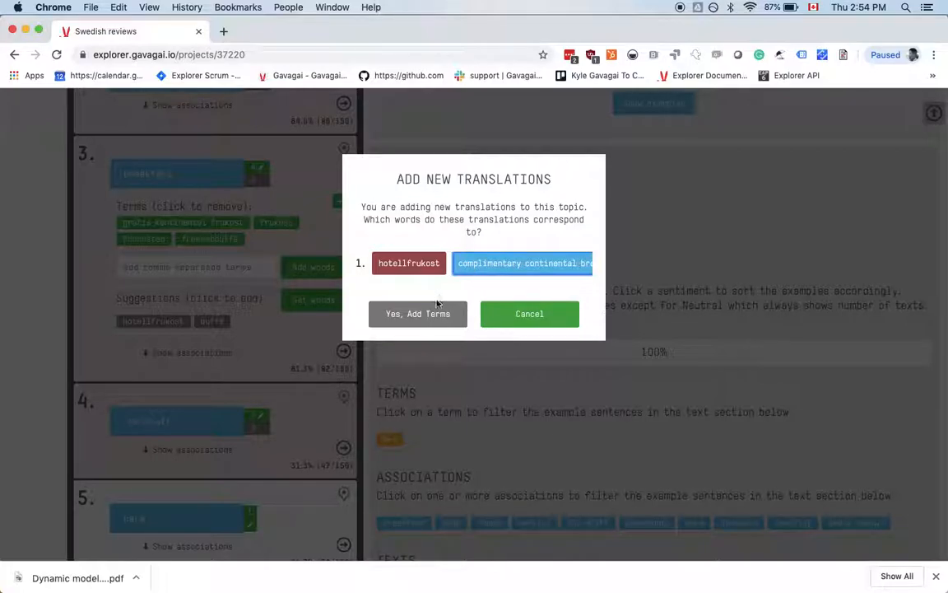
left_click(420, 321)
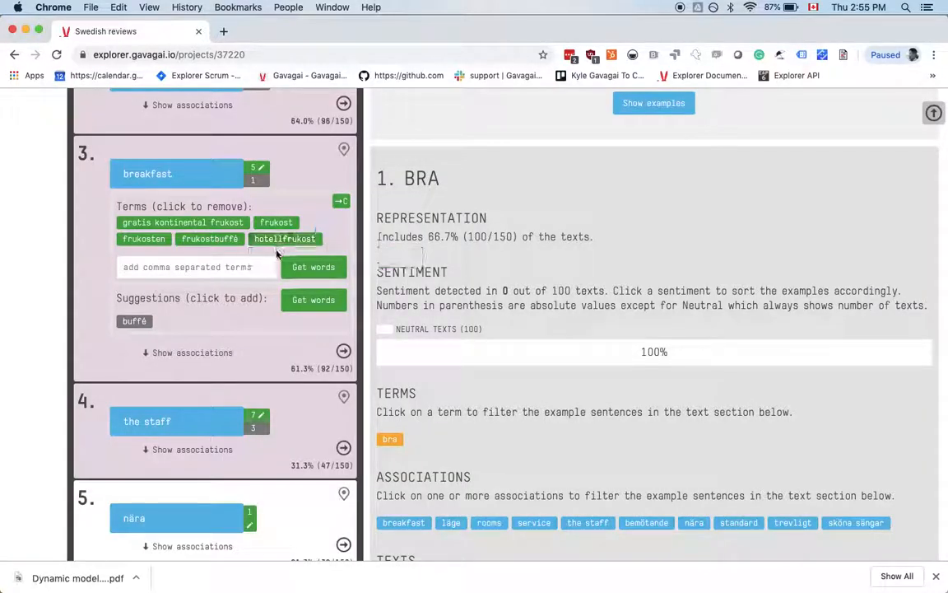
mouse_move(278, 246)
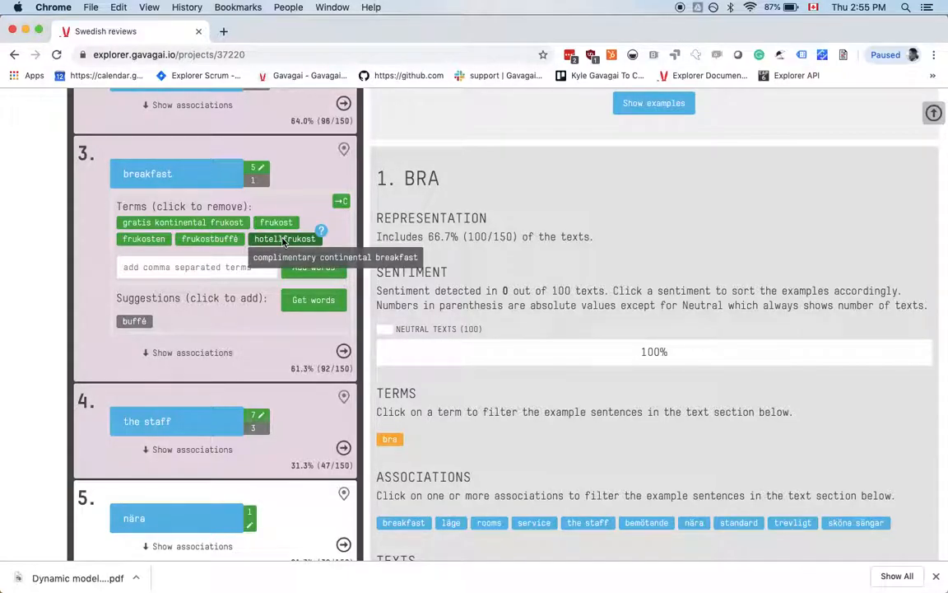
- Look through the remaining topics for a Swedish place name that belongs with the tourist destinations
scroll(283, 242, "down", 3)
scroll(283, 241, "down", 3)
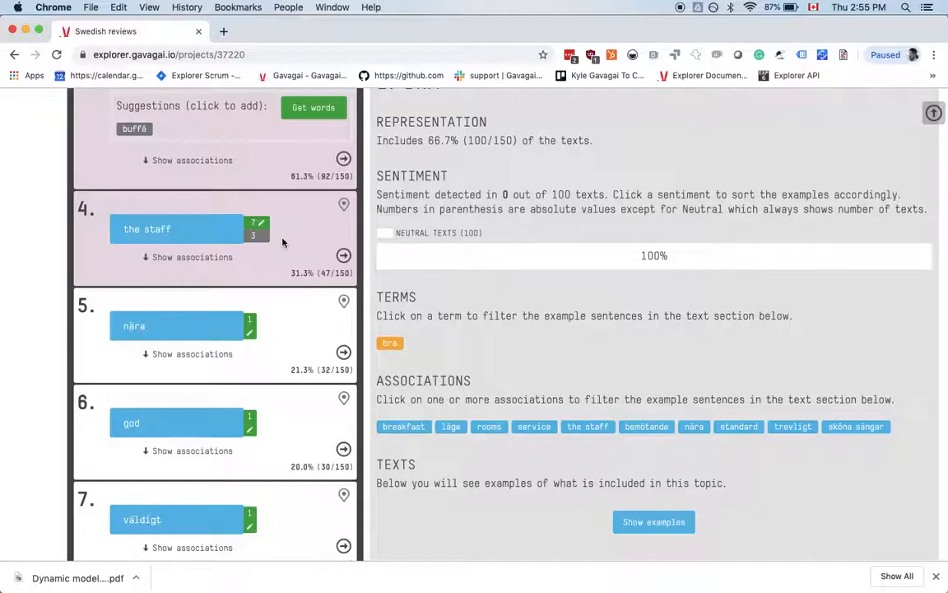
scroll(280, 247, "down", 5)
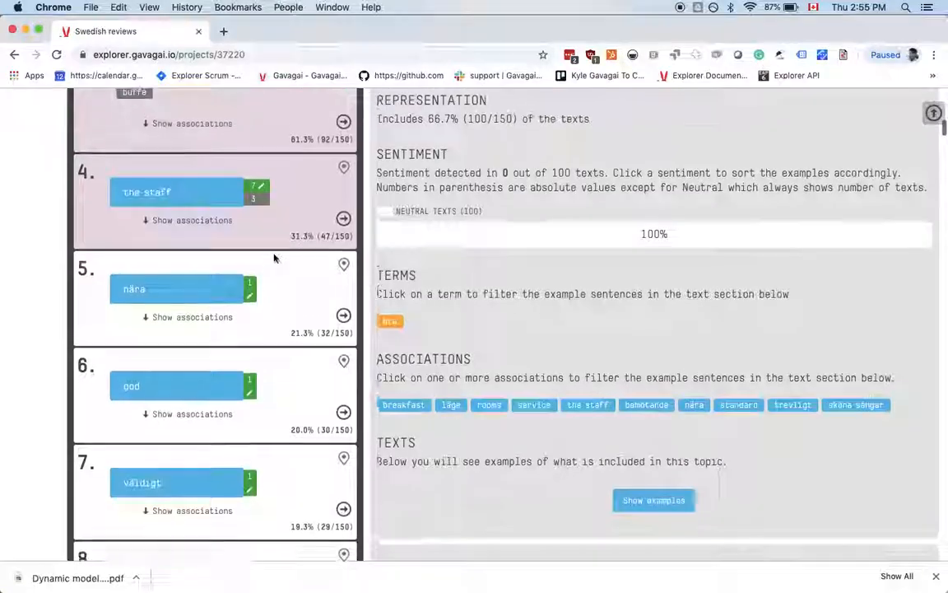
scroll(274, 258, "down", 5)
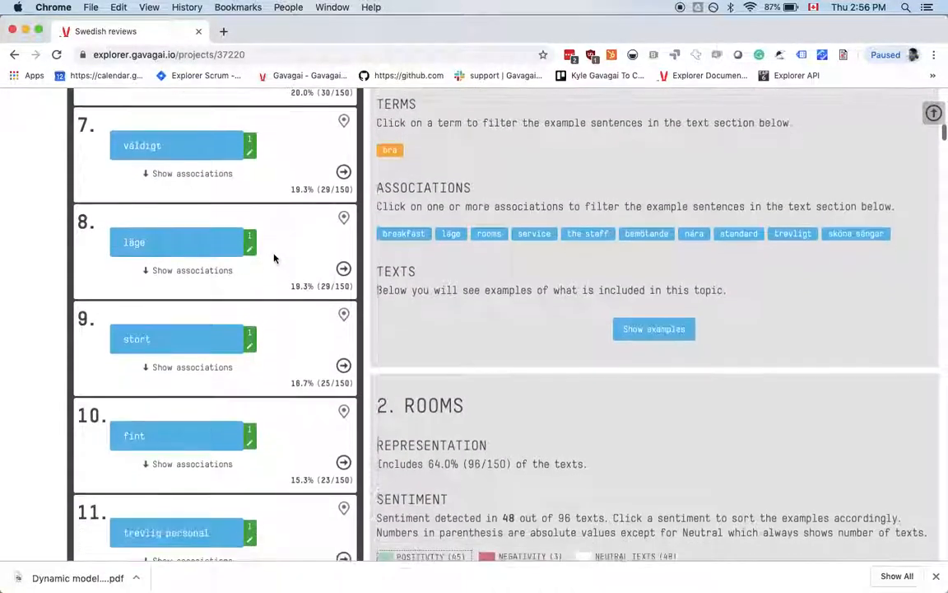
scroll(274, 258, "down", 3)
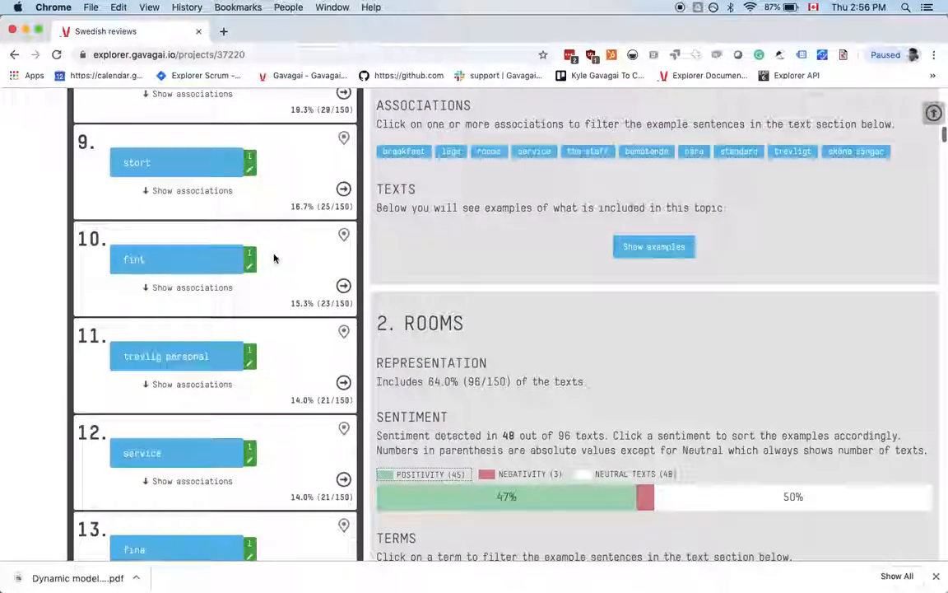
scroll(274, 258, "down", 6)
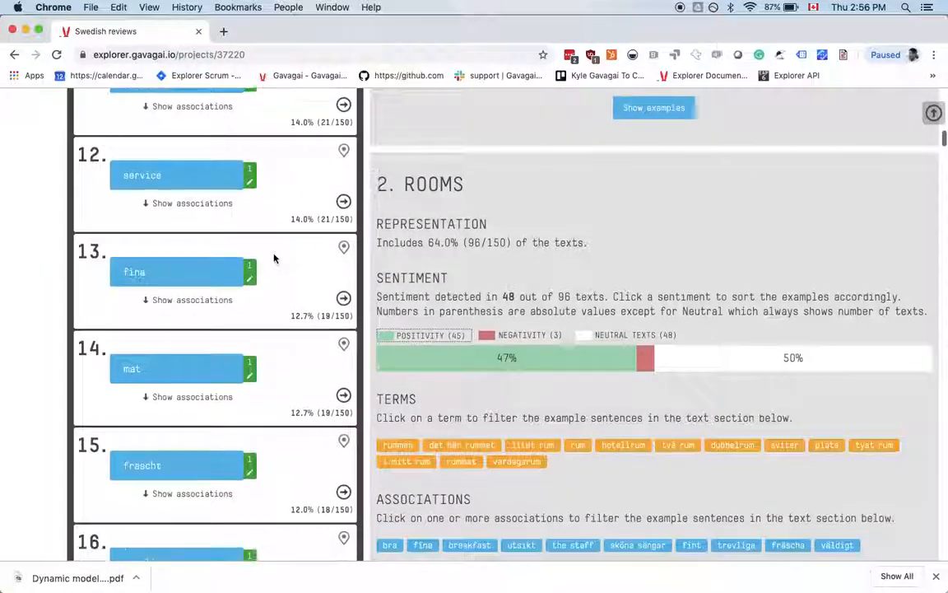
scroll(274, 254, "down", 12)
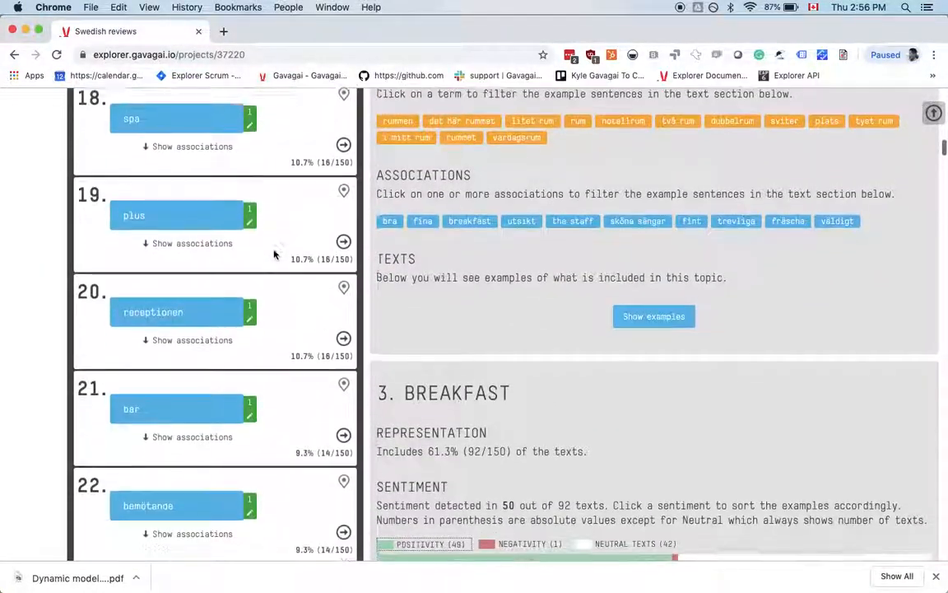
scroll(274, 255, "down", 5)
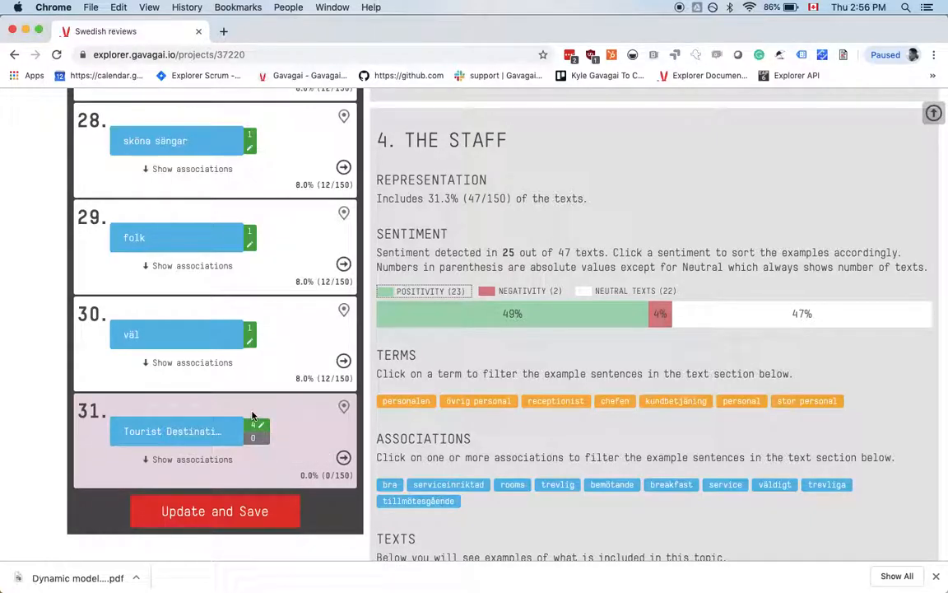
scroll(252, 416, "up", 2)
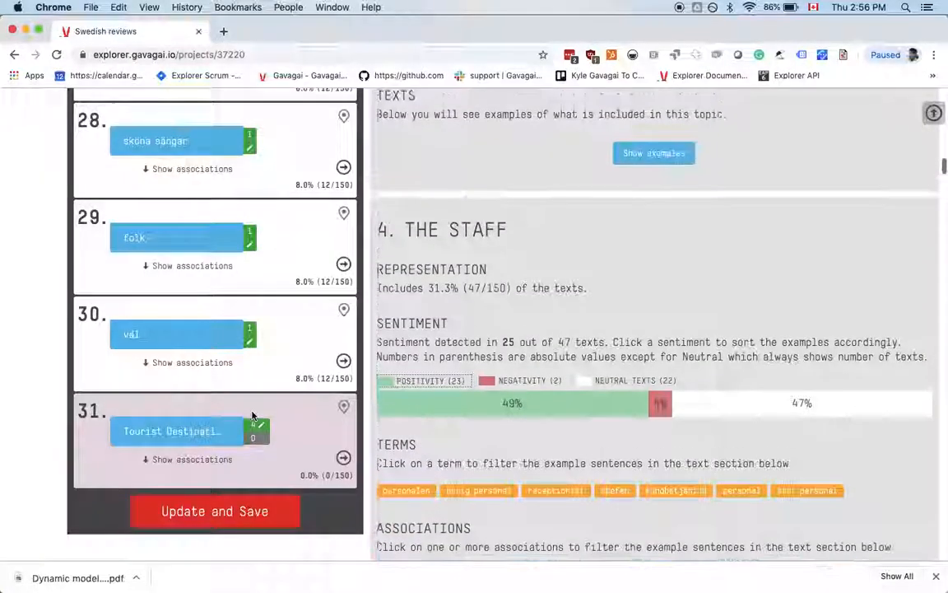
scroll(66, 335, "up", 2)
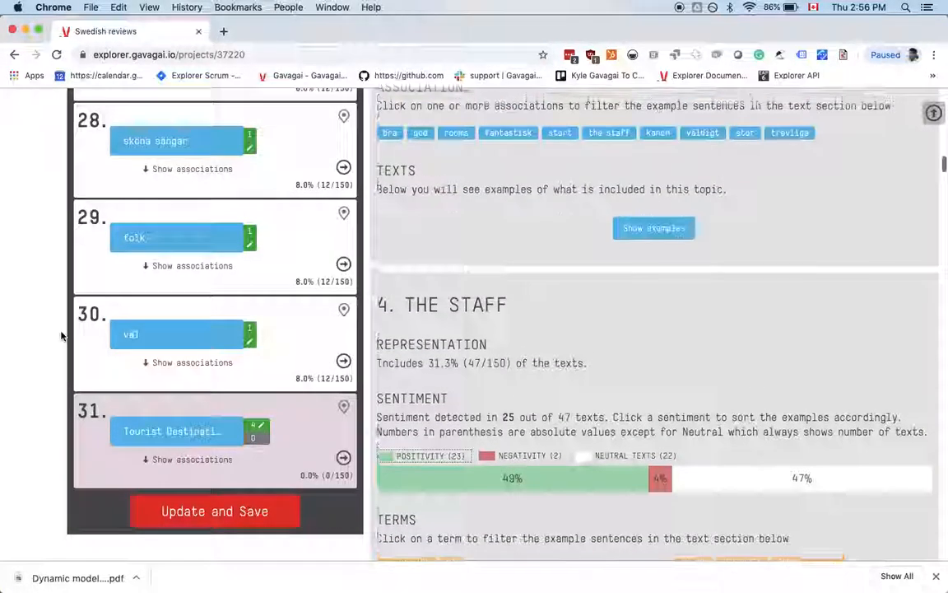
scroll(140, 345, "up", 7)
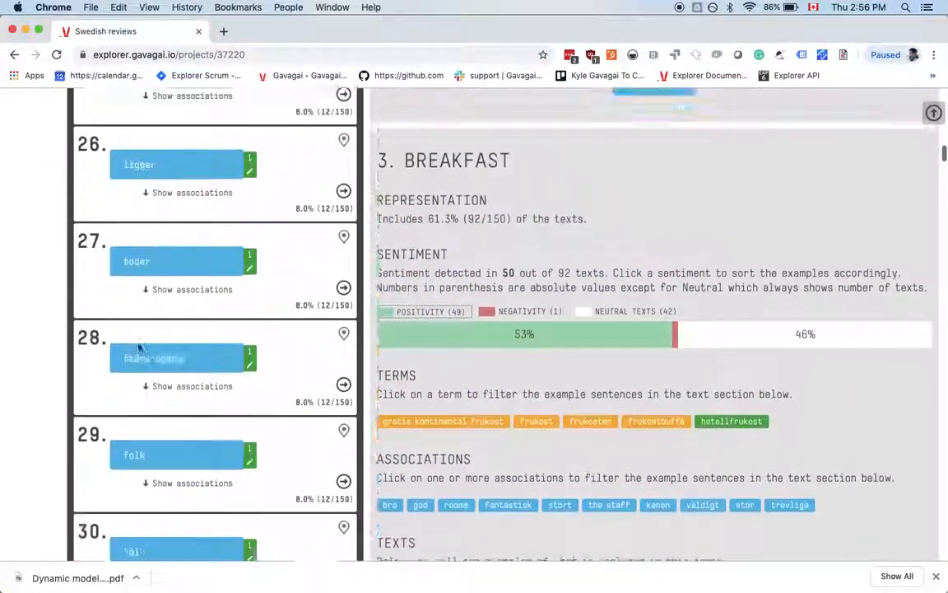
scroll(139, 346, "down", 2)
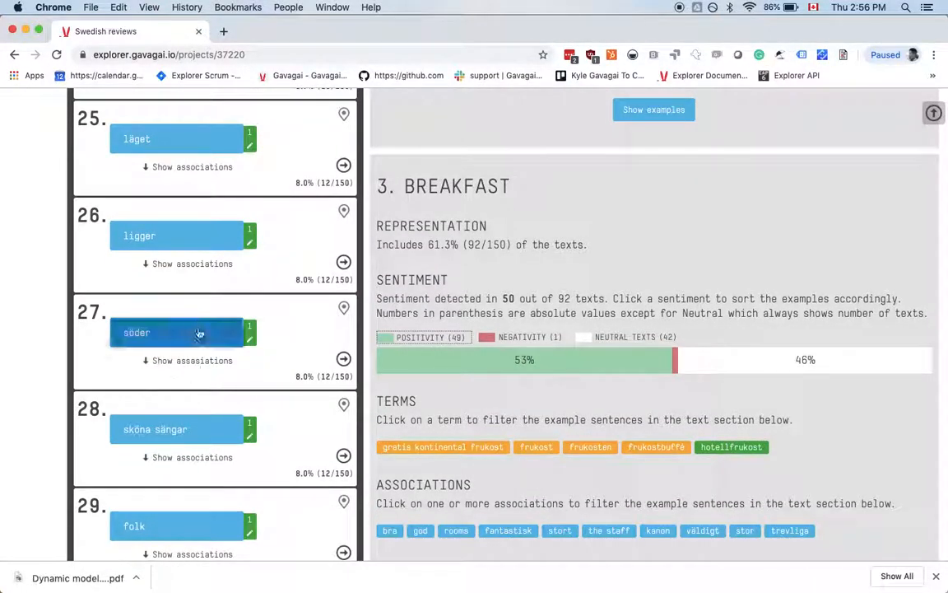
- Copy the term "söder" into the tourist destinations topic and agree to merge the "söder" topic into it
double_click(140, 337)
key("super+c")
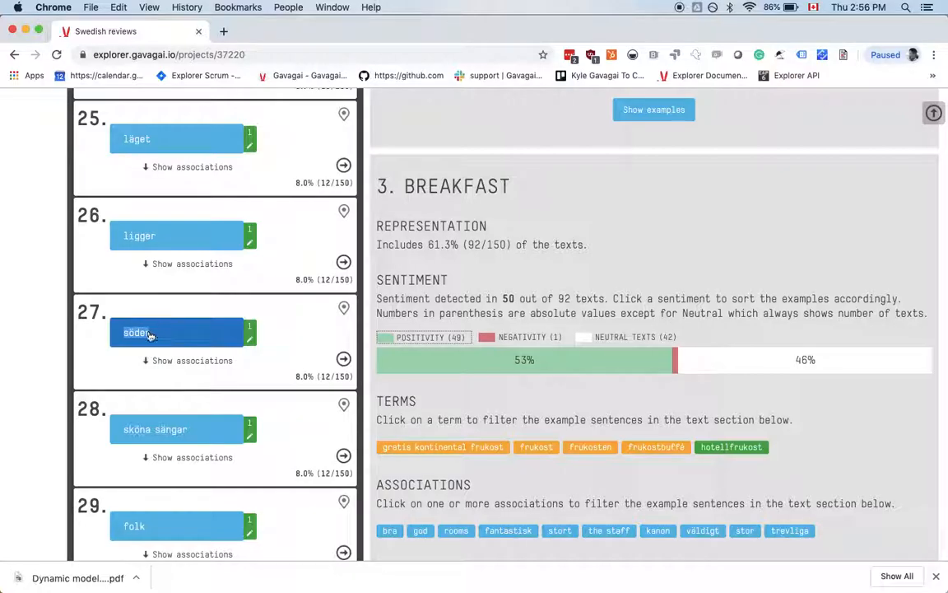
left_click(225, 339)
scroll(212, 357, "down", 5)
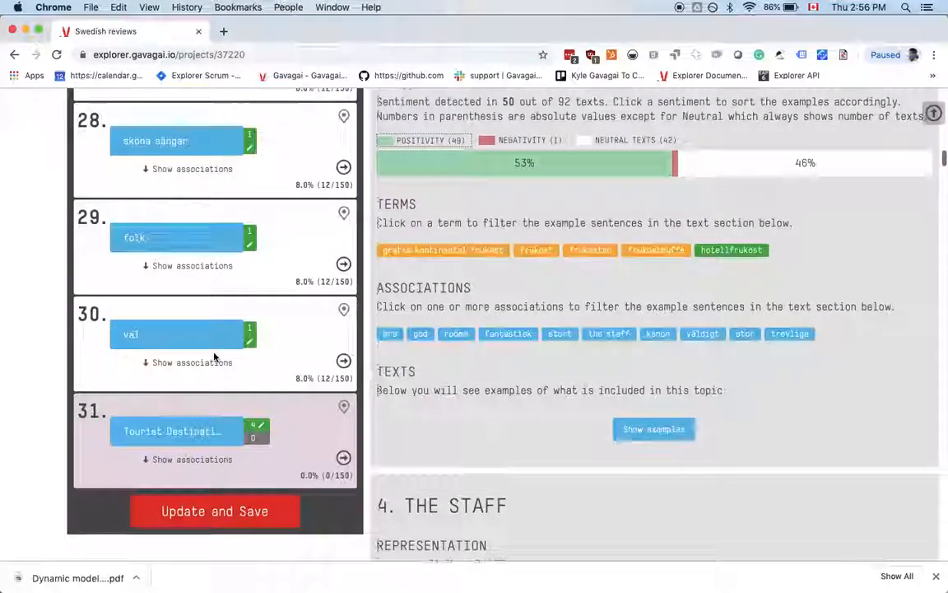
left_click(268, 437)
scroll(247, 489, "down", 2)
left_click(191, 442)
key("super+v")
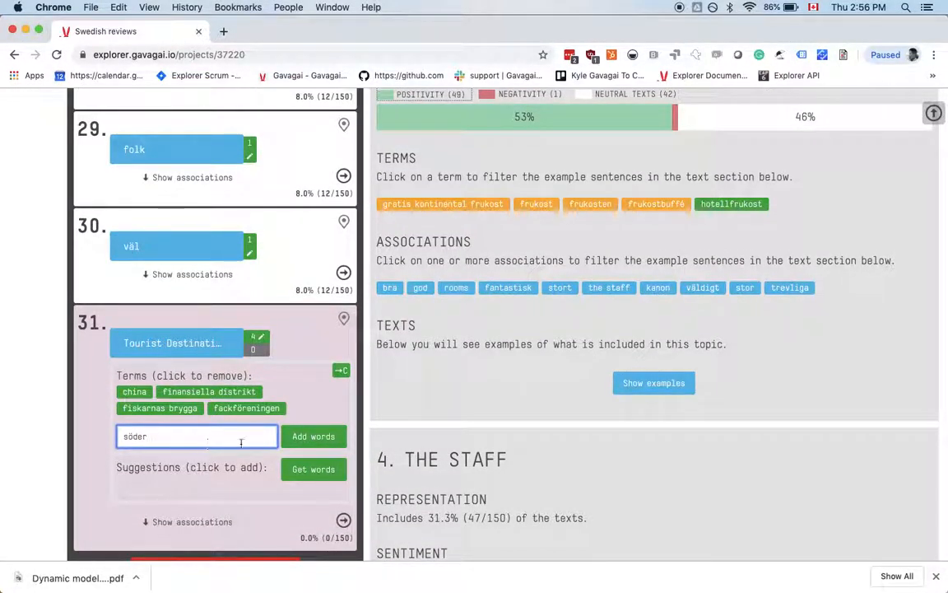
left_click(310, 437)
left_click(360, 272)
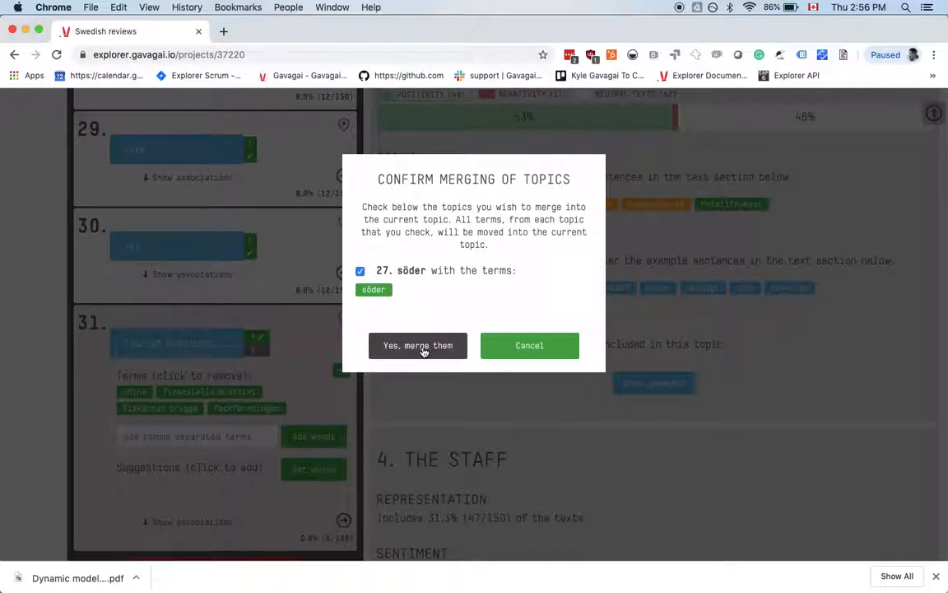
left_click(423, 349)
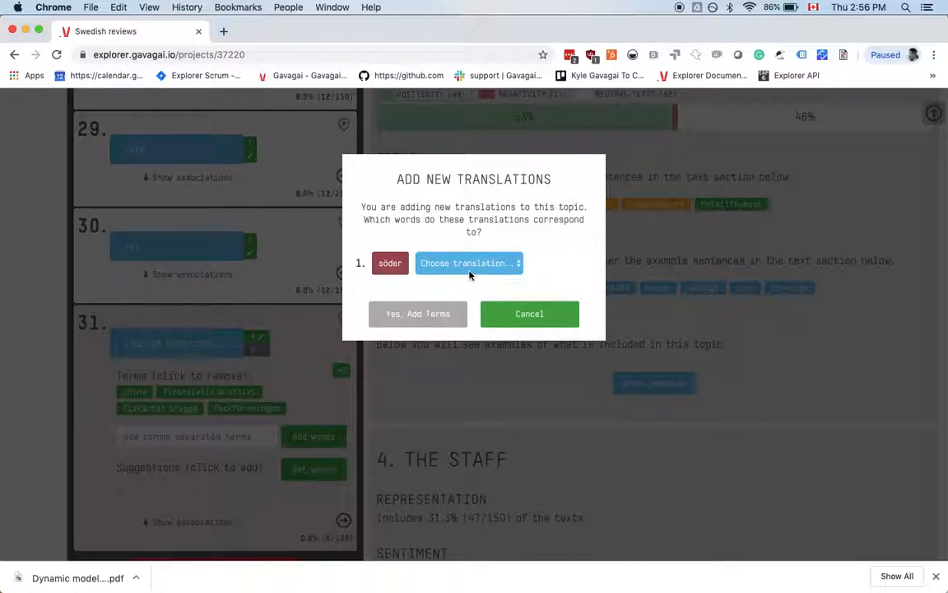
- Assign "söder" as a translation of "union square", add the term, and update and save the project
left_click(467, 272)
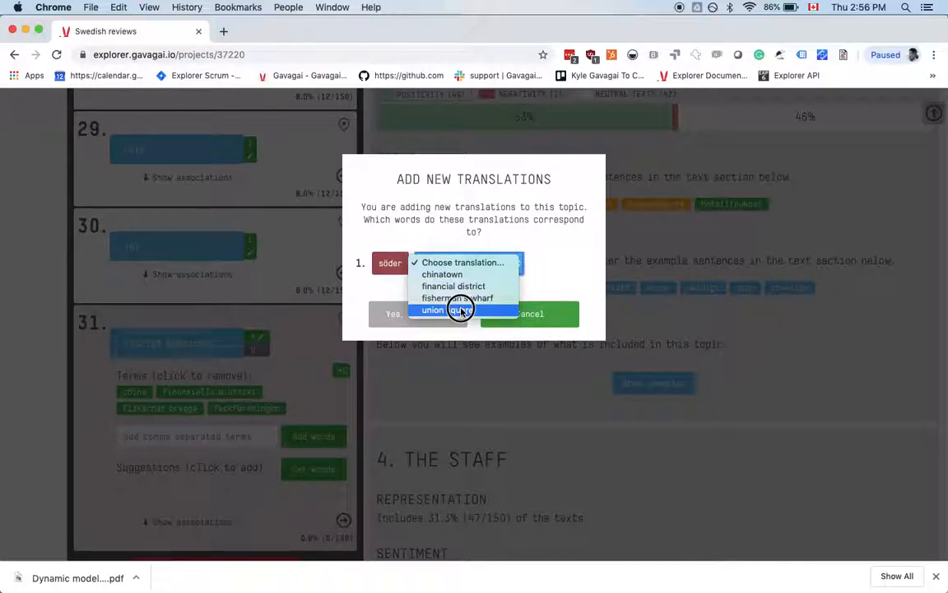
left_click(461, 310)
left_click(443, 316)
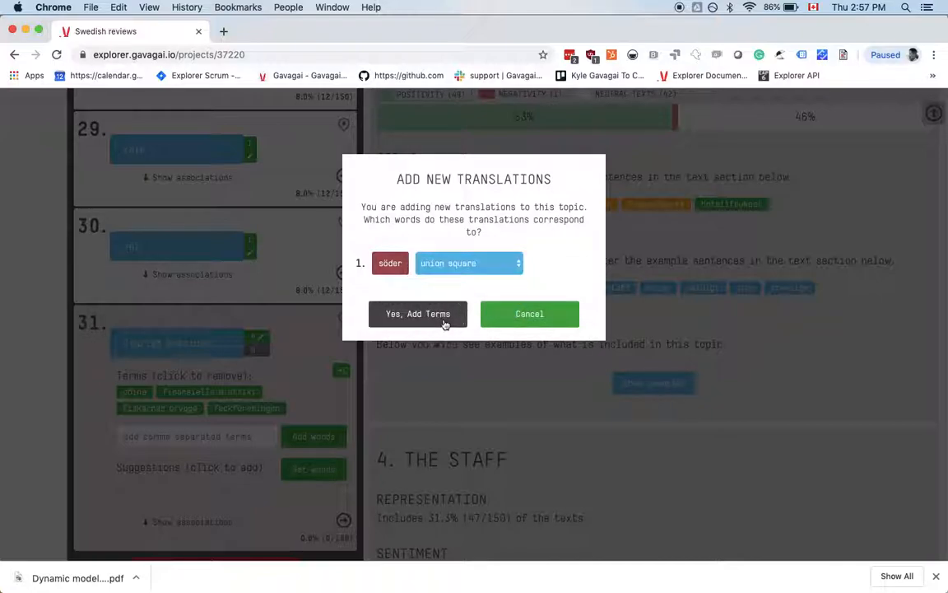
scroll(442, 323, "down", 5)
left_click(257, 512)
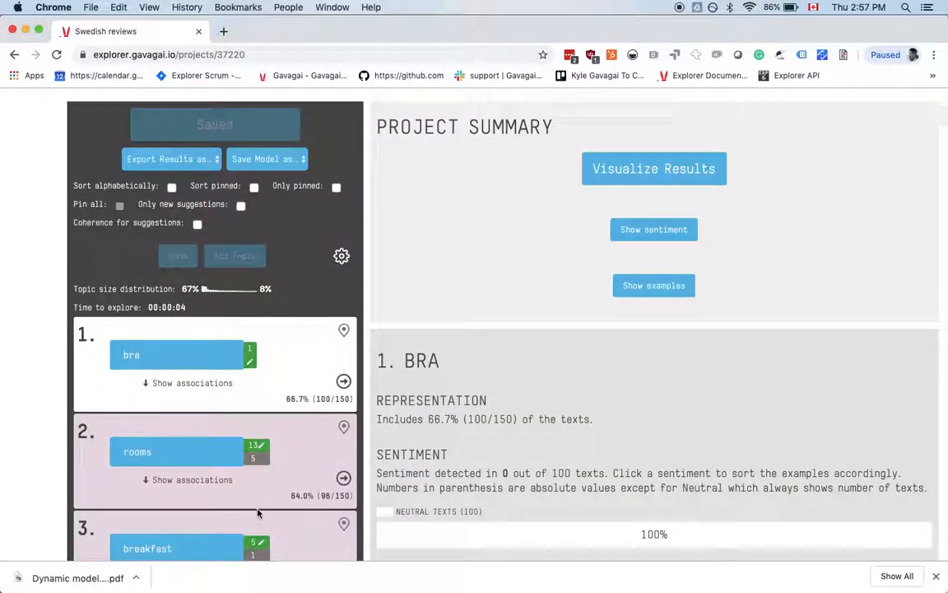
- Open the details of the "rooms" topic in the Swedish reviews and examine its representation, sentiment and associations
scroll(257, 512, "down", 3)
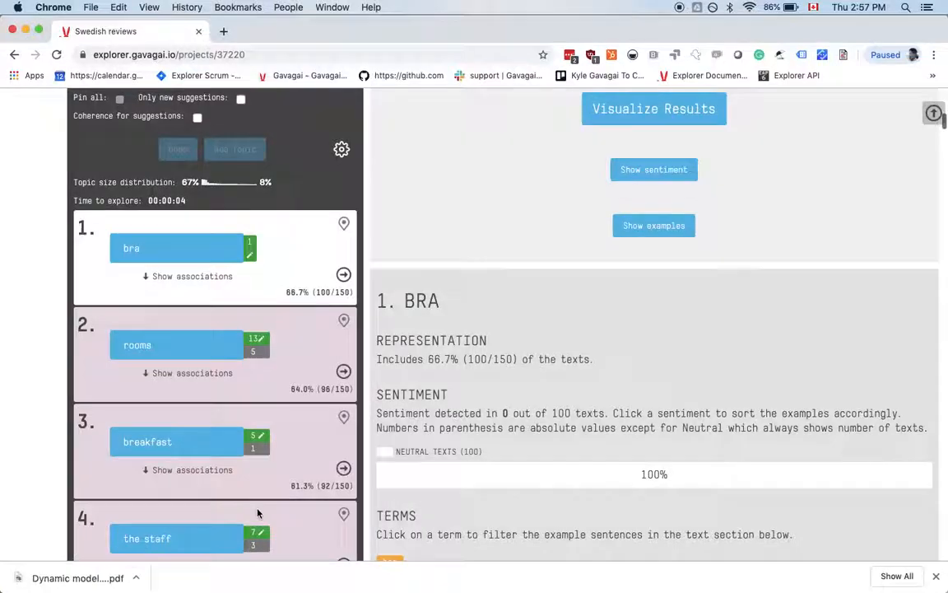
left_click(339, 376)
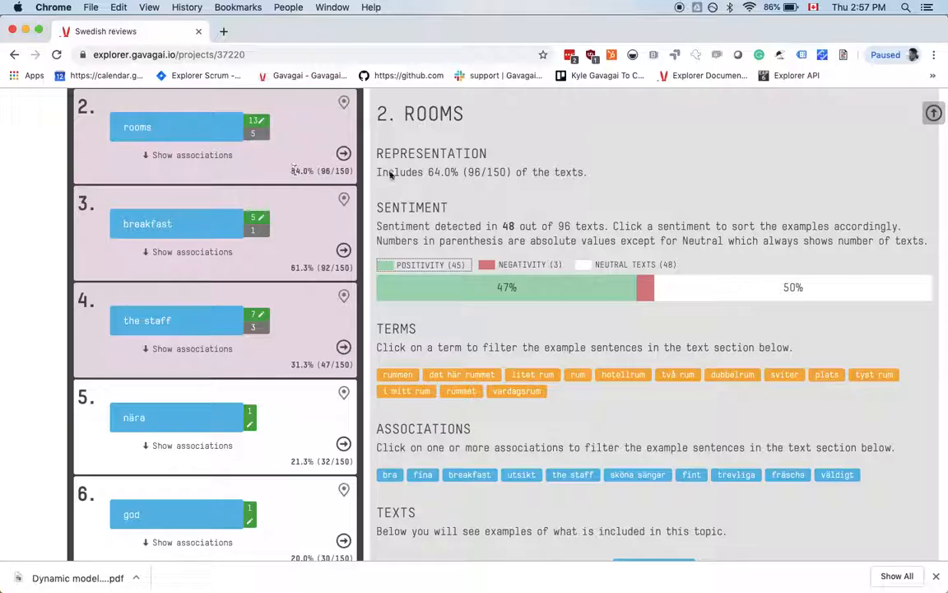
triple_click(438, 173)
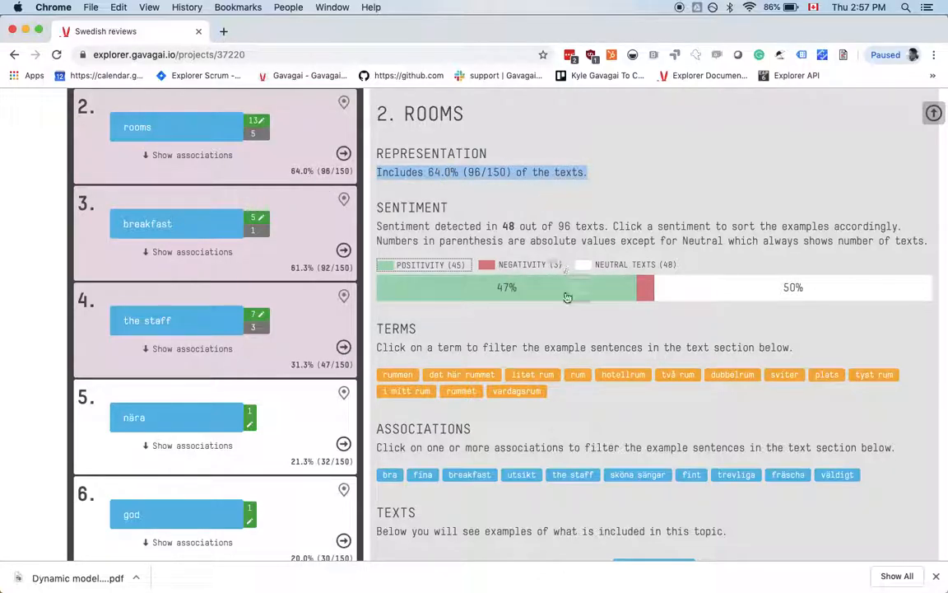
left_click(417, 431)
left_click_drag(417, 431, 561, 433)
left_click(564, 450)
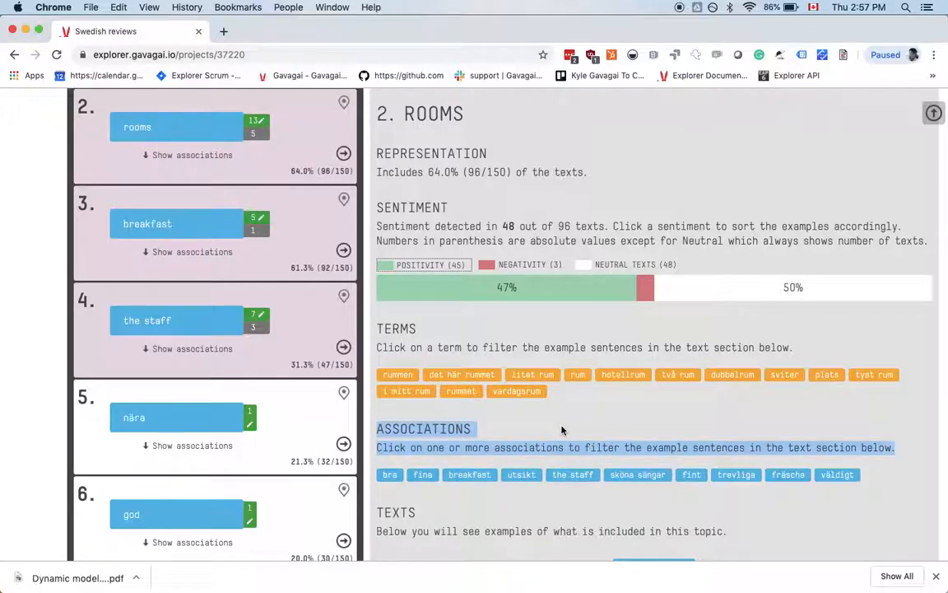
- Open the projects list in a separate browser tab and load the "English Reviews" project from it
scroll(562, 429, "up", 15)
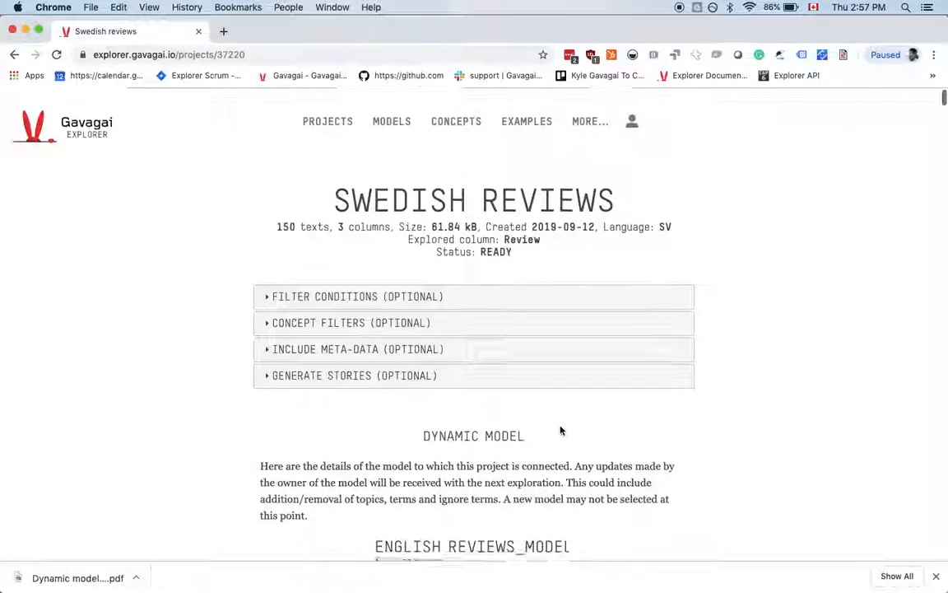
right_click(323, 109)
left_click(367, 114)
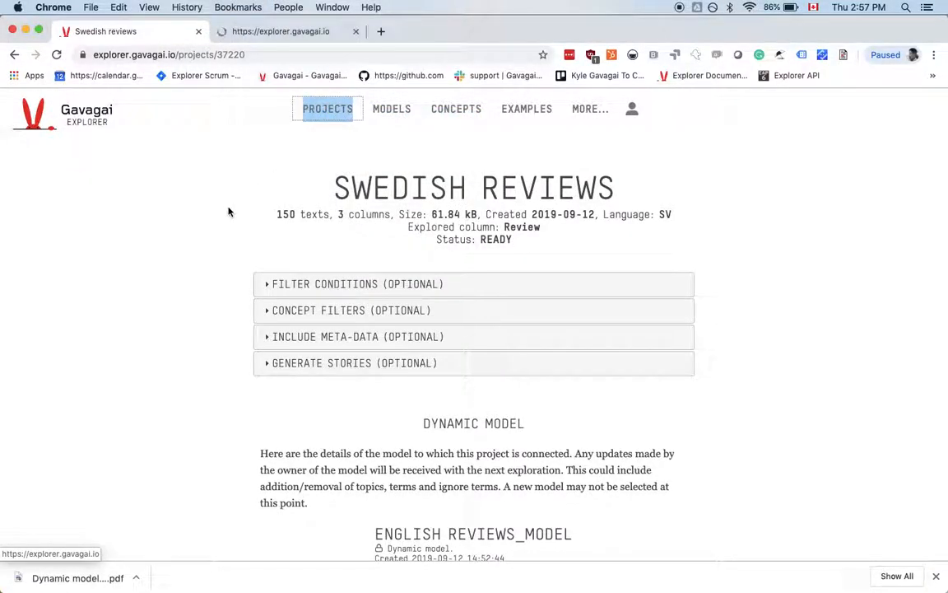
scroll(229, 212, "down", 12)
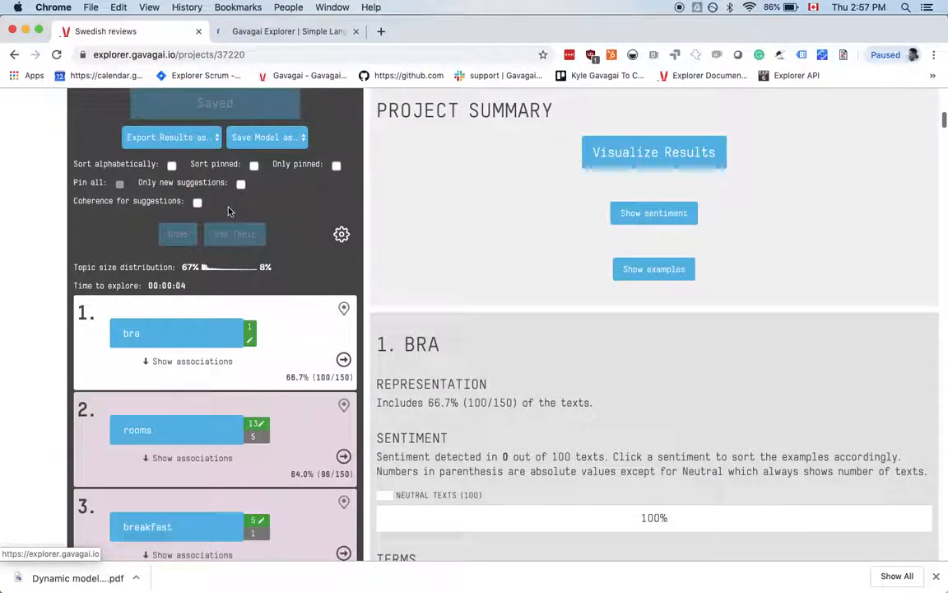
left_click(288, 36)
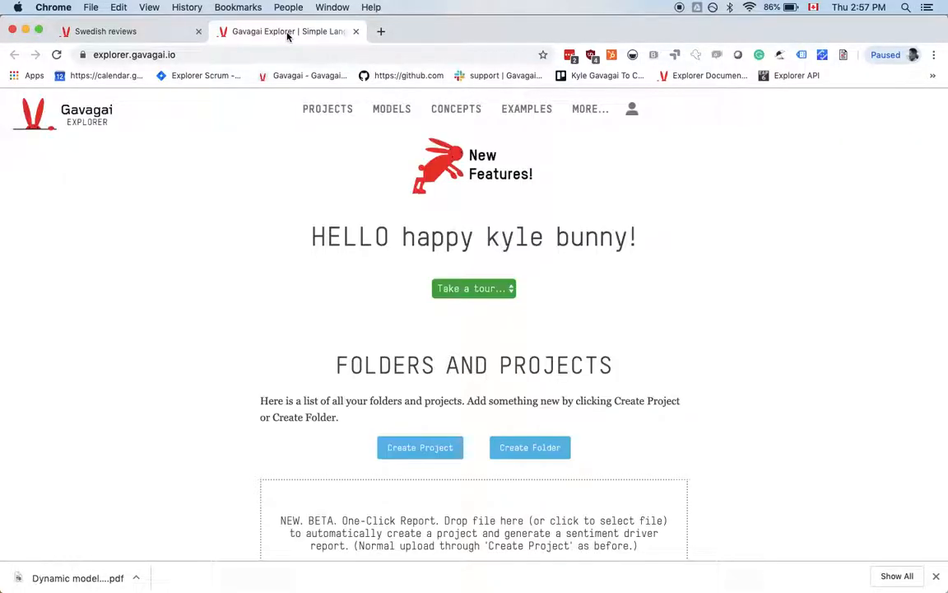
scroll(336, 222, "down", 4)
scroll(336, 223, "down", 3)
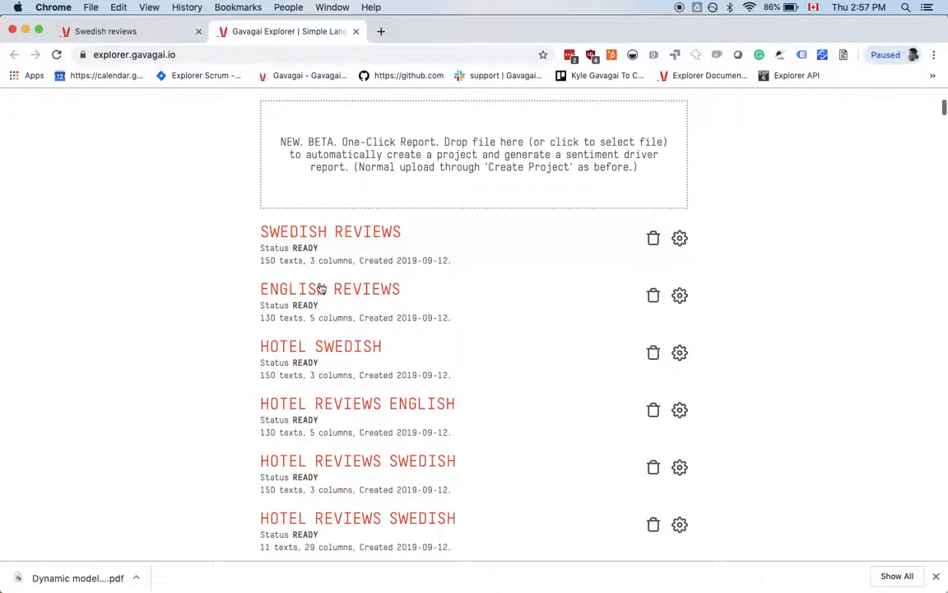
left_click(321, 289)
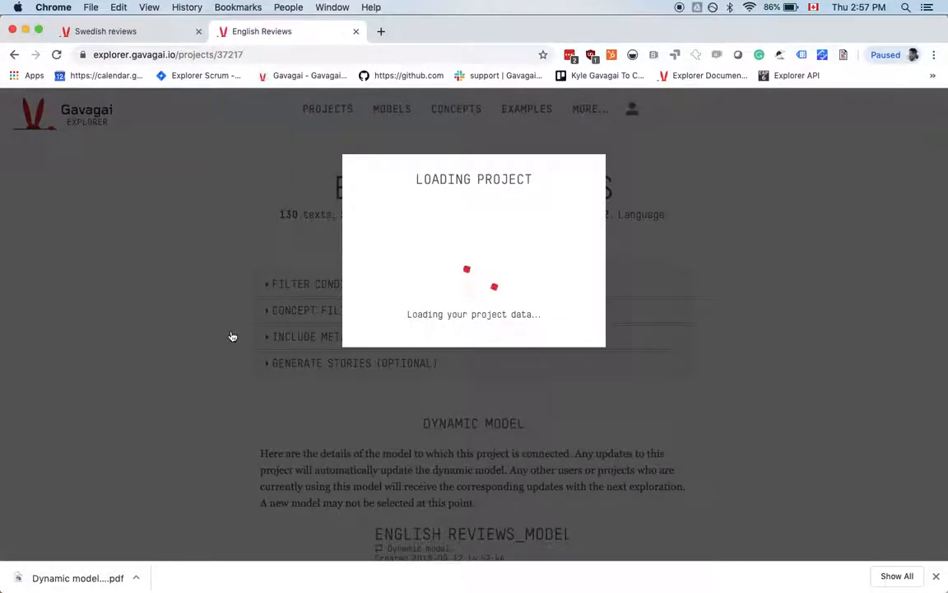
- Examine the representation, sentiment and associations of the "rooms" topic in the English reviews
scroll(208, 297, "down", 5)
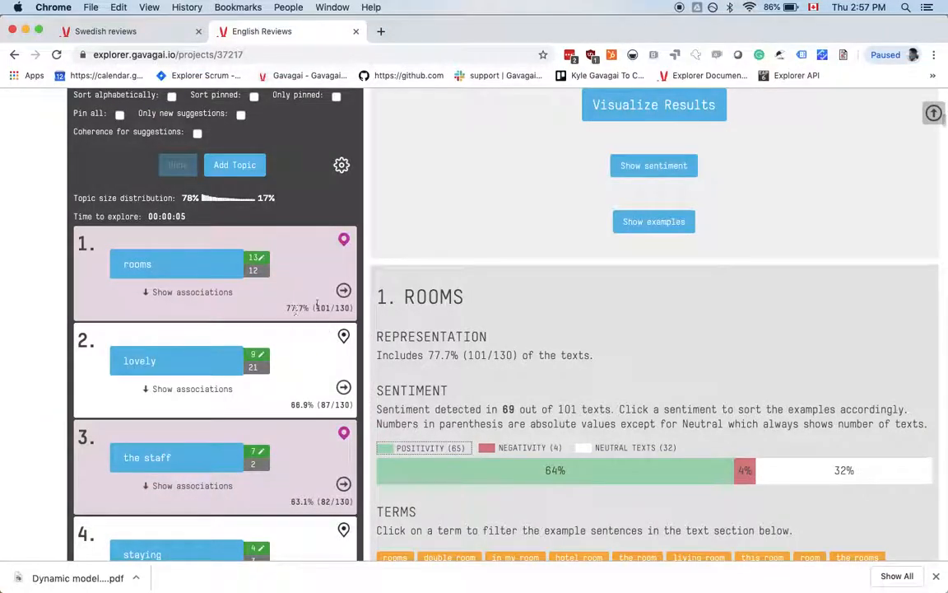
scroll(339, 289, "down", 4)
left_click_drag(377, 172, 590, 174)
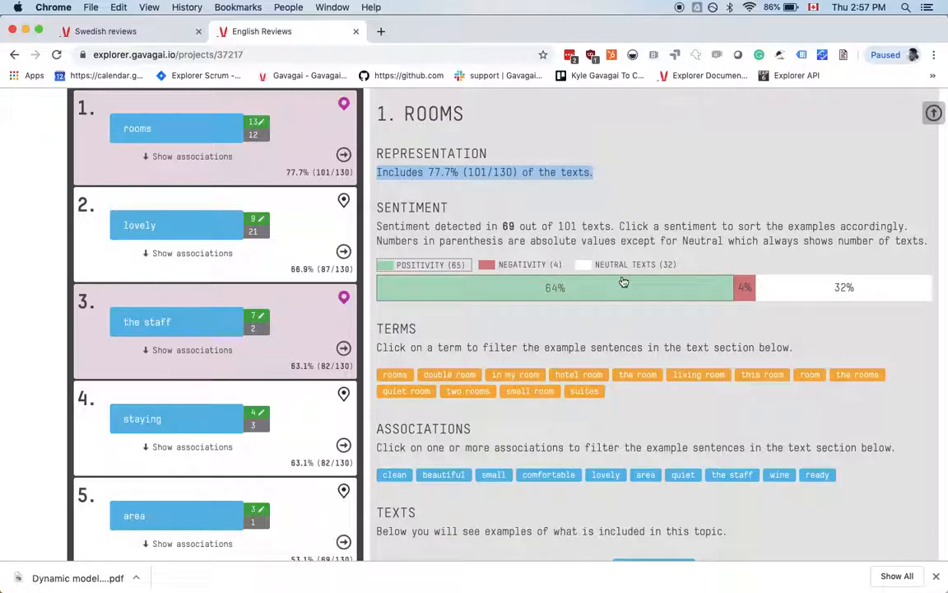
left_click(442, 433)
left_click_drag(442, 433, 428, 463)
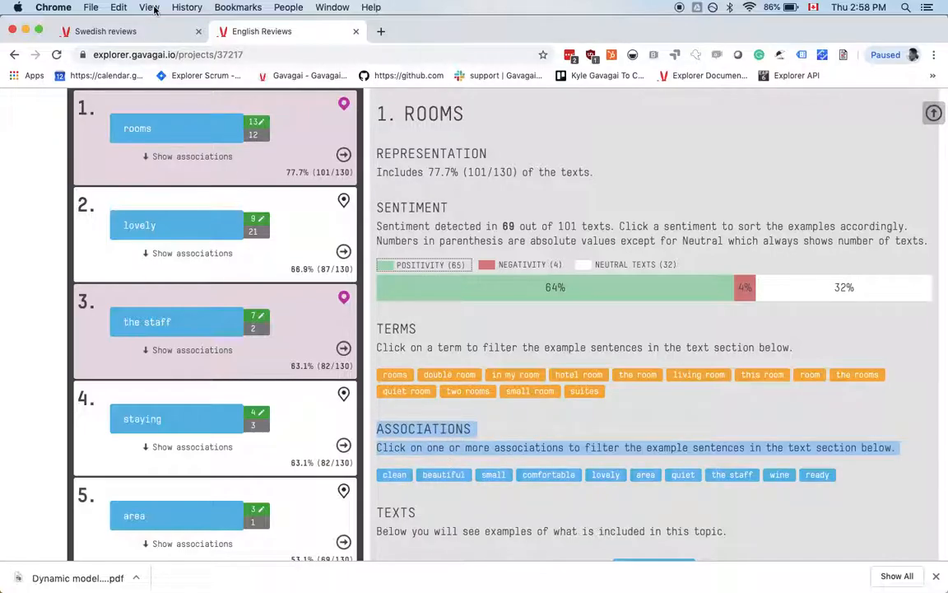
- Return to the Swedish reviews project and show its "rooms" topic details to compare with the English ones
left_click(136, 32)
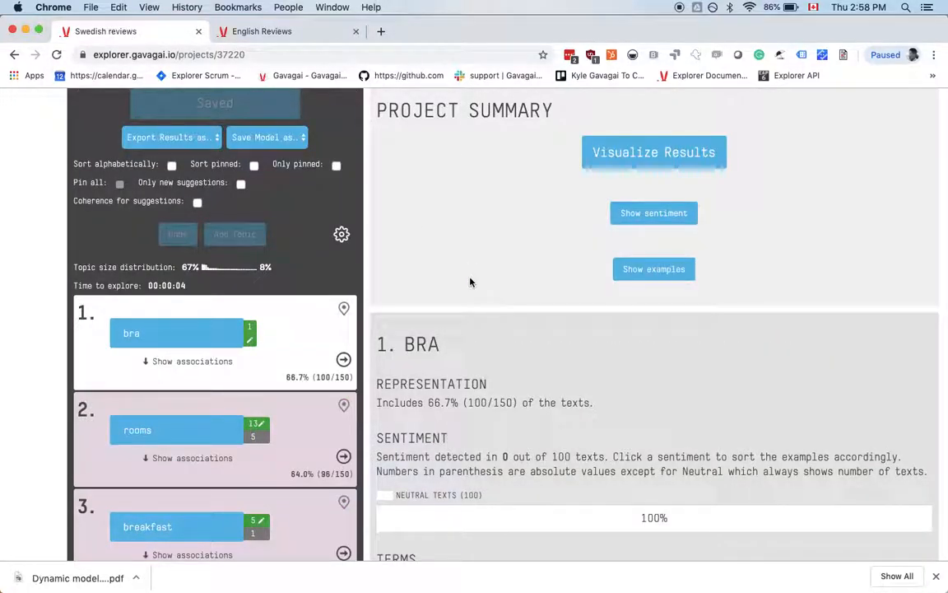
left_click(343, 456)
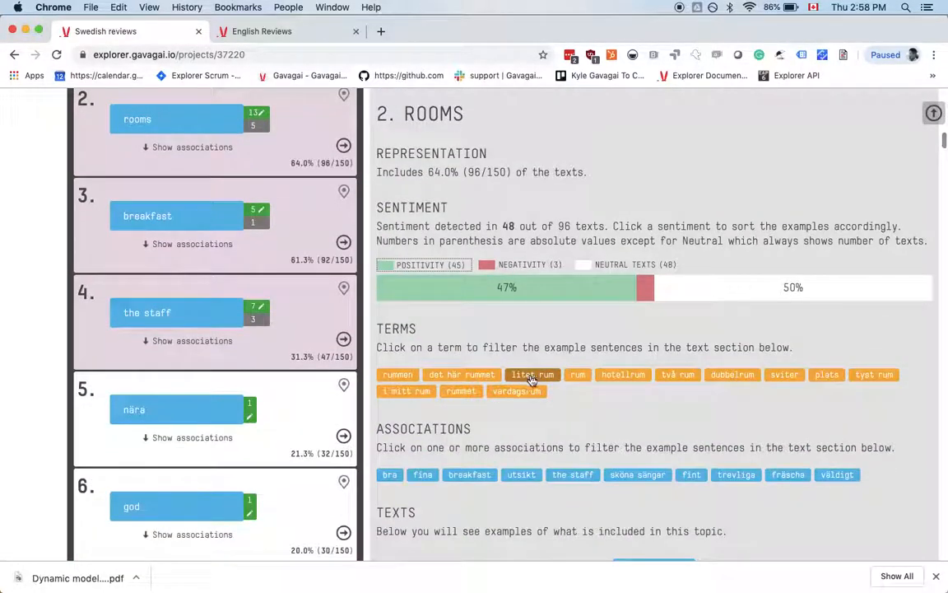